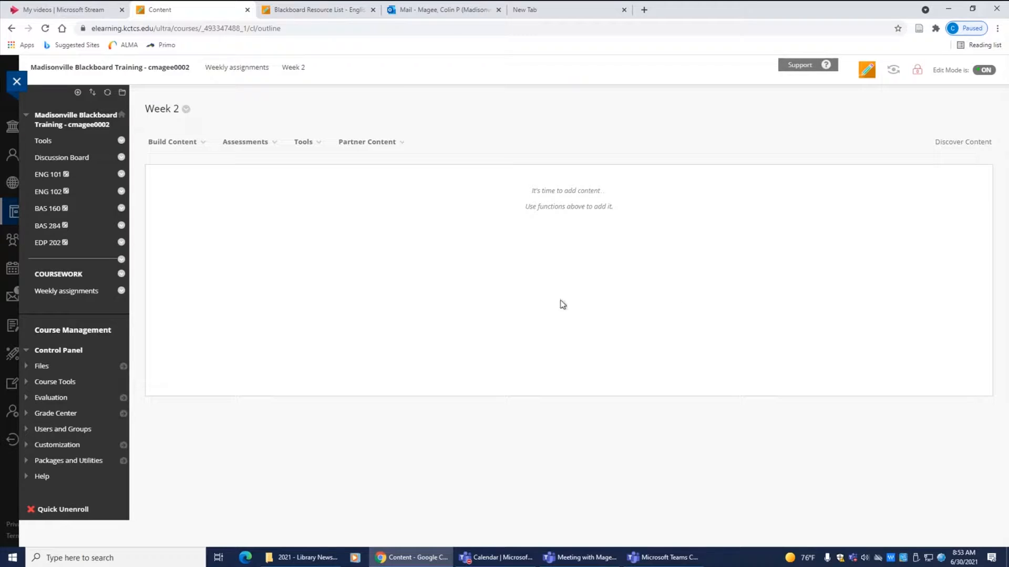
Add a Resource List - Madisonville tool link from the more-tools list to the Week 2 content area and submit it
left_click(304, 142)
scroll(307, 146, "down", 1)
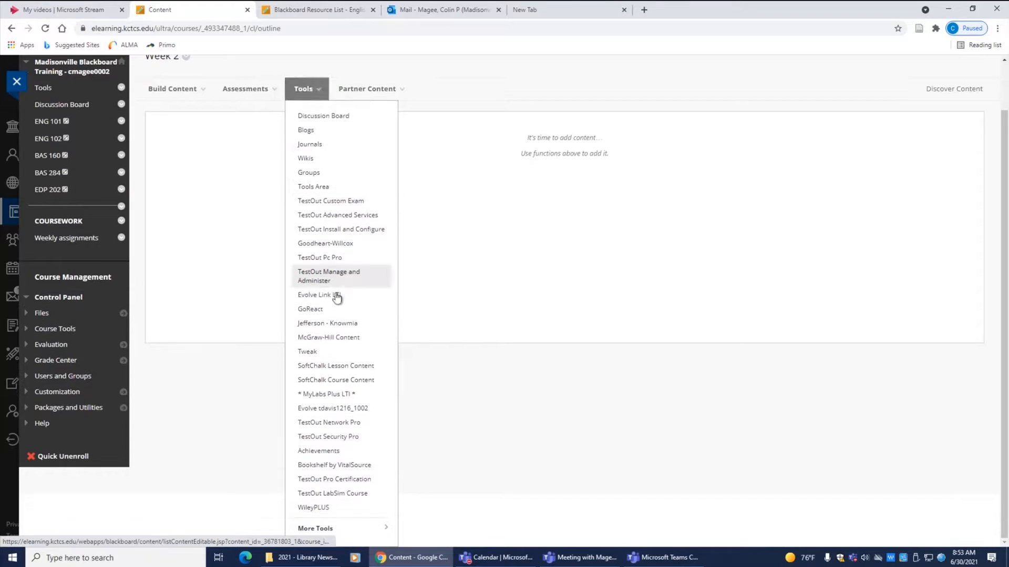
left_click(328, 530)
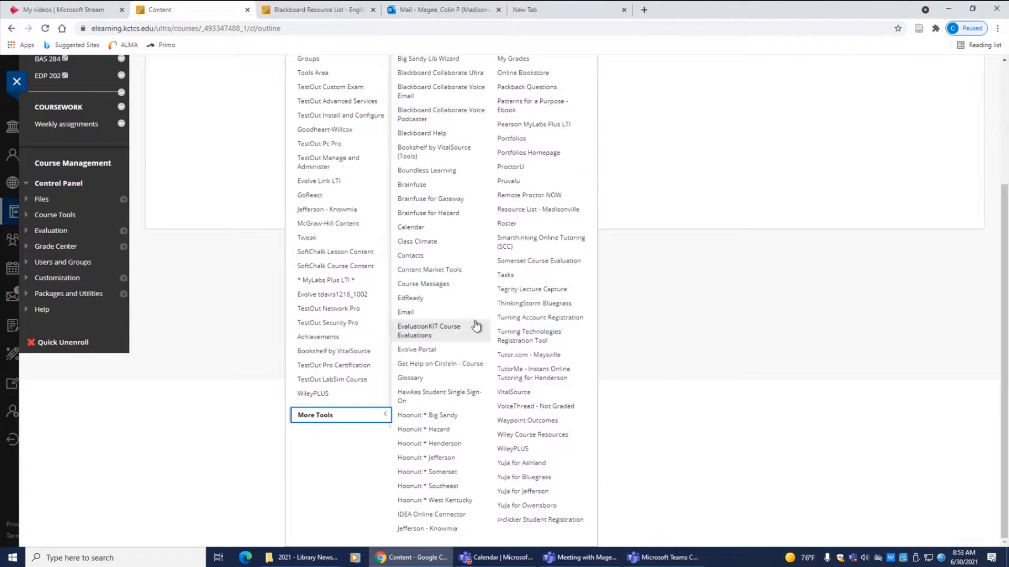
left_click(541, 212)
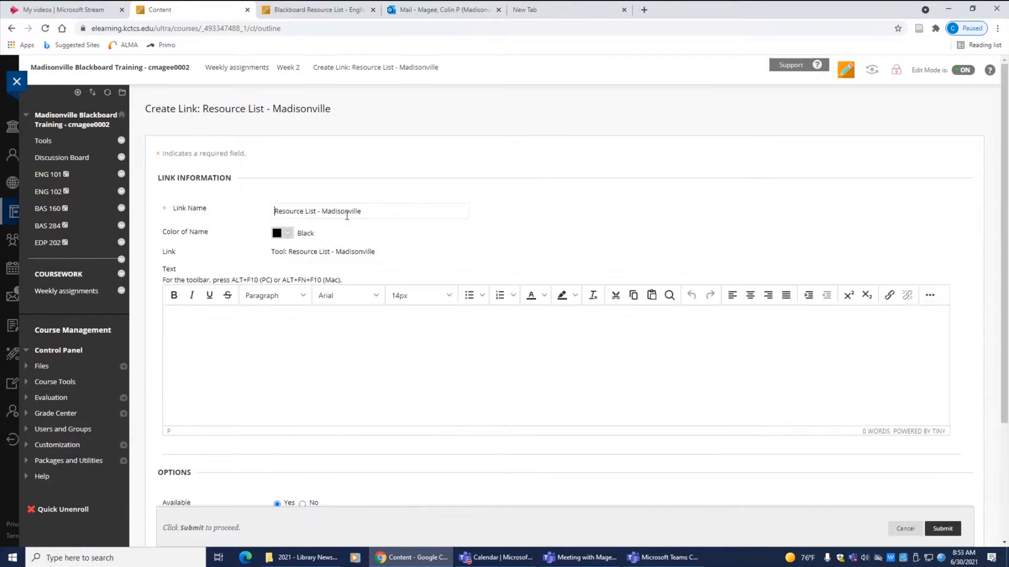
left_click(942, 529)
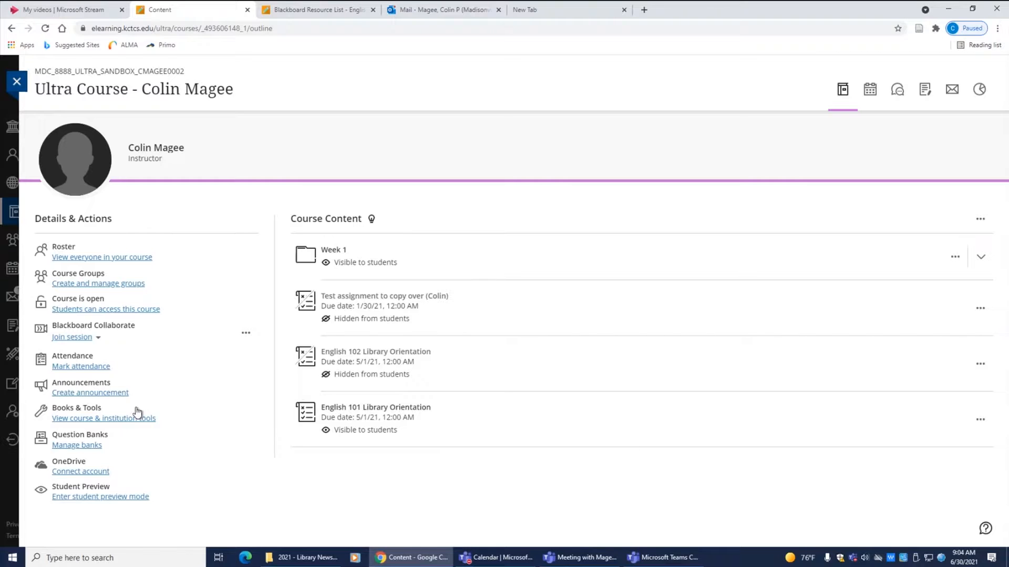
Add the Resource List - Madisonville tool to the Ultra course content from the course and institution tools
left_click(118, 419)
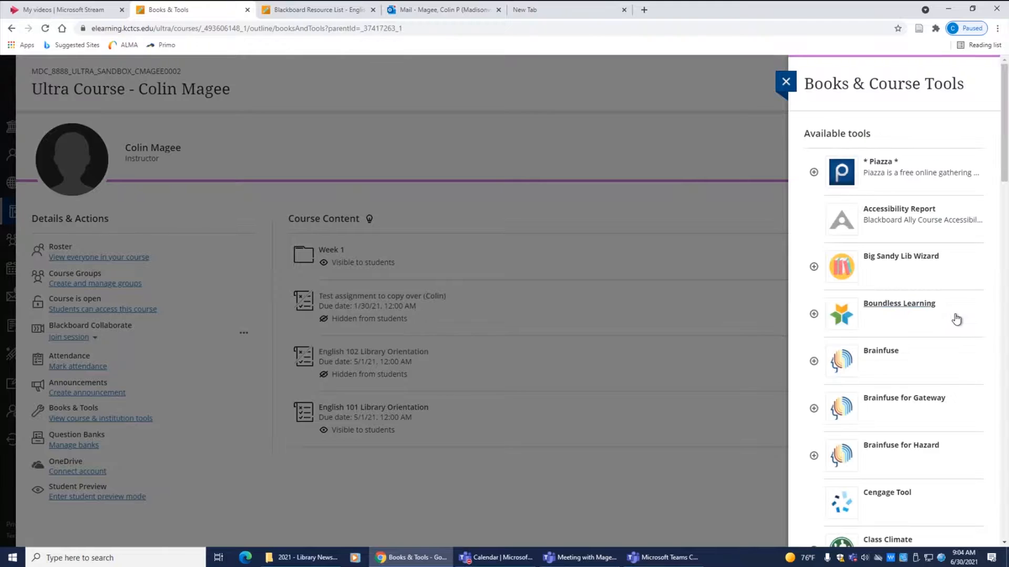
scroll(954, 288, "down", 15)
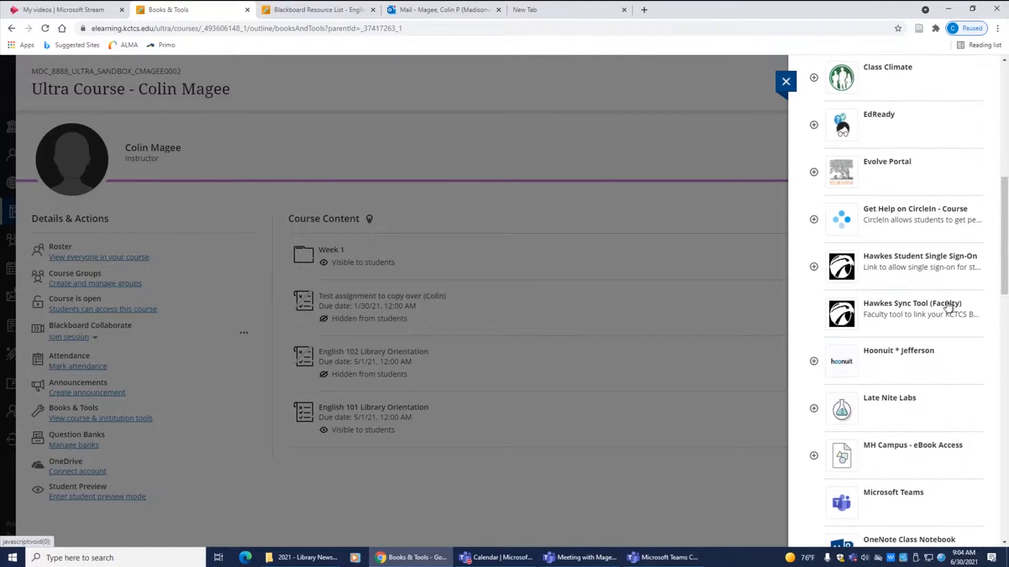
scroll(948, 306, "down", 3)
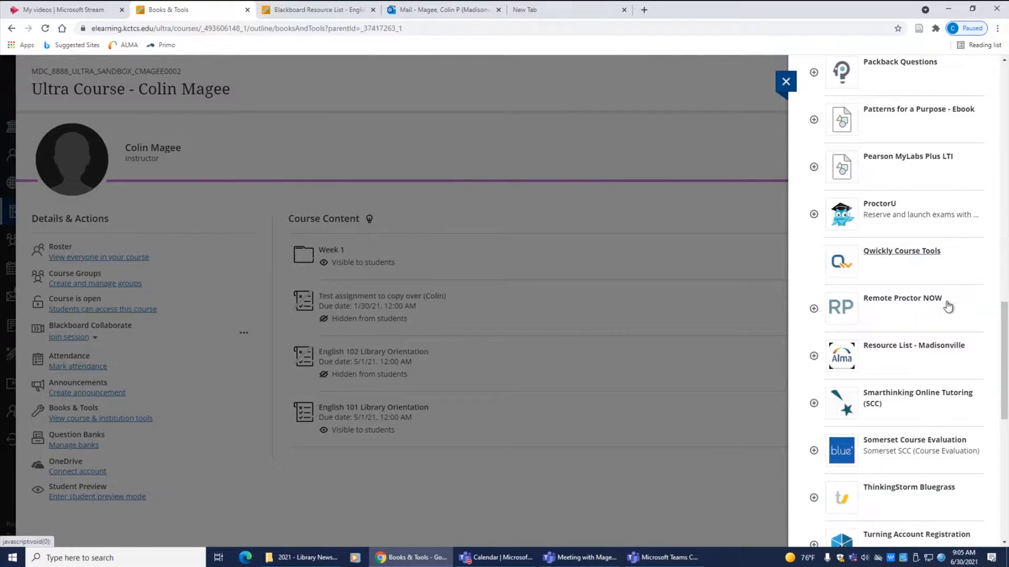
left_click(813, 356)
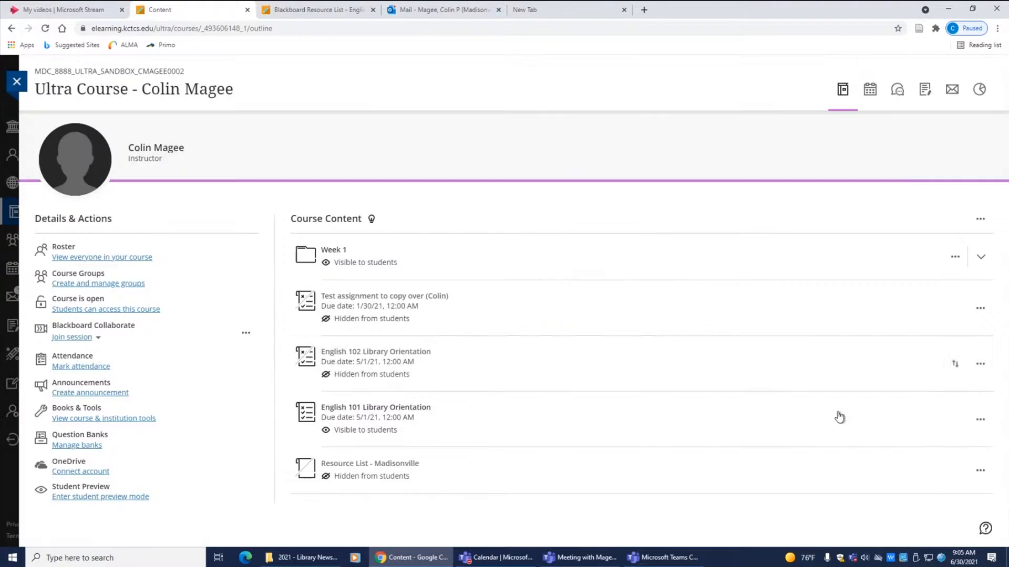
Edit the Resource List - Madisonville item's settings, make it visible to students and save
left_click(980, 471)
left_click(855, 492)
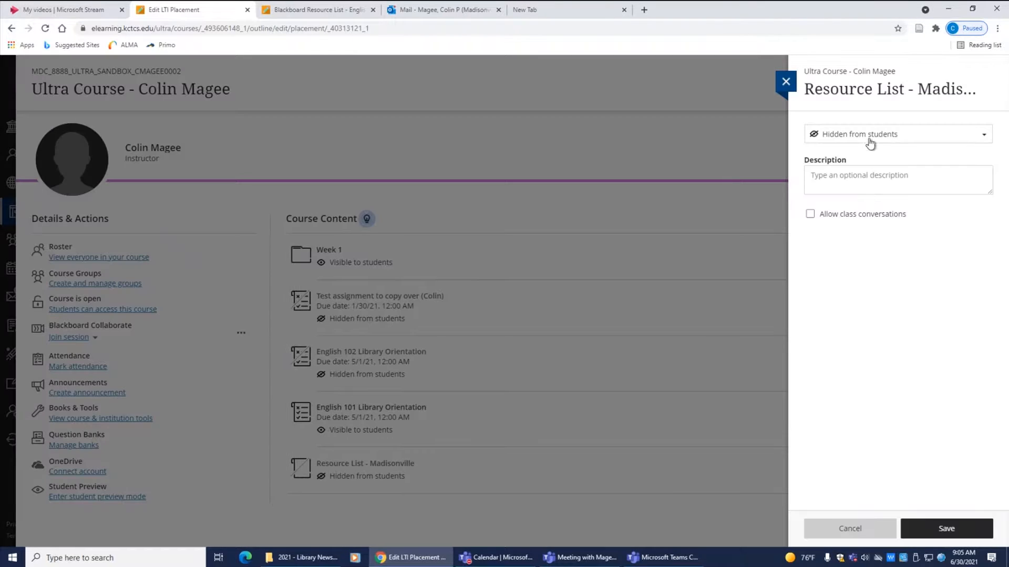
left_click(862, 134)
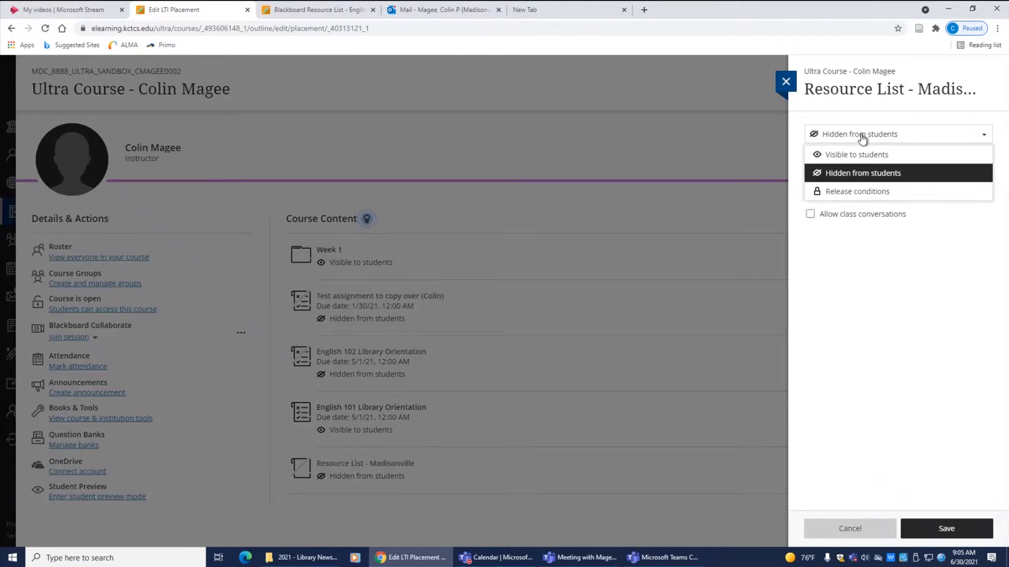
left_click(849, 155)
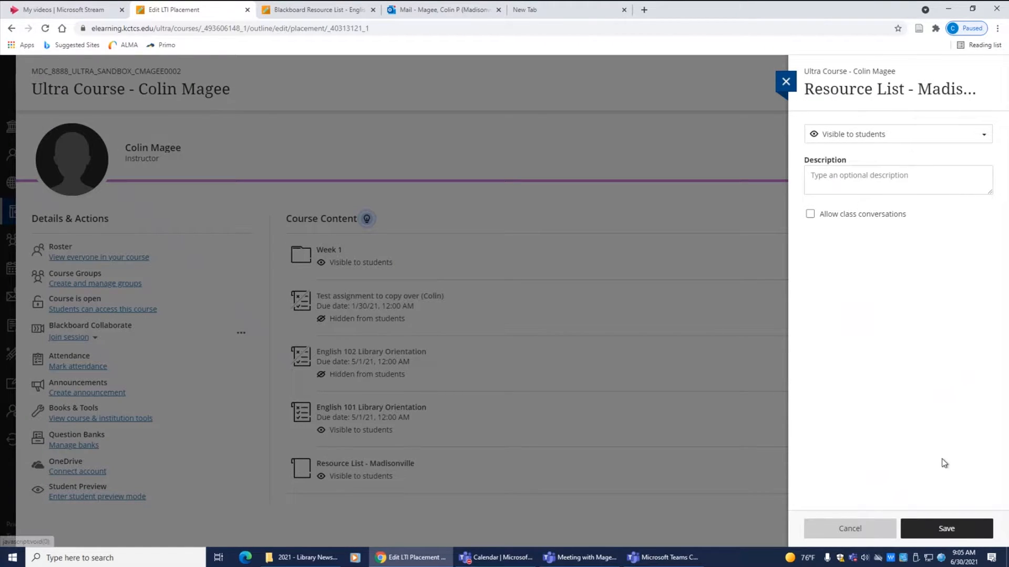
left_click(941, 528)
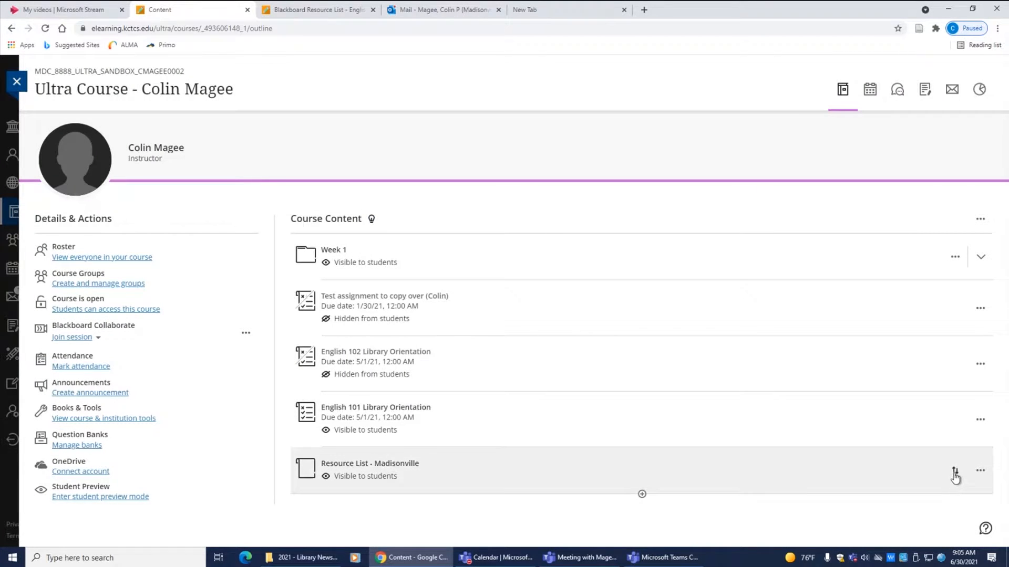
Move the Resource List - Madisonville item into the Week 1 folder and open it
left_click_drag(954, 475, 949, 255)
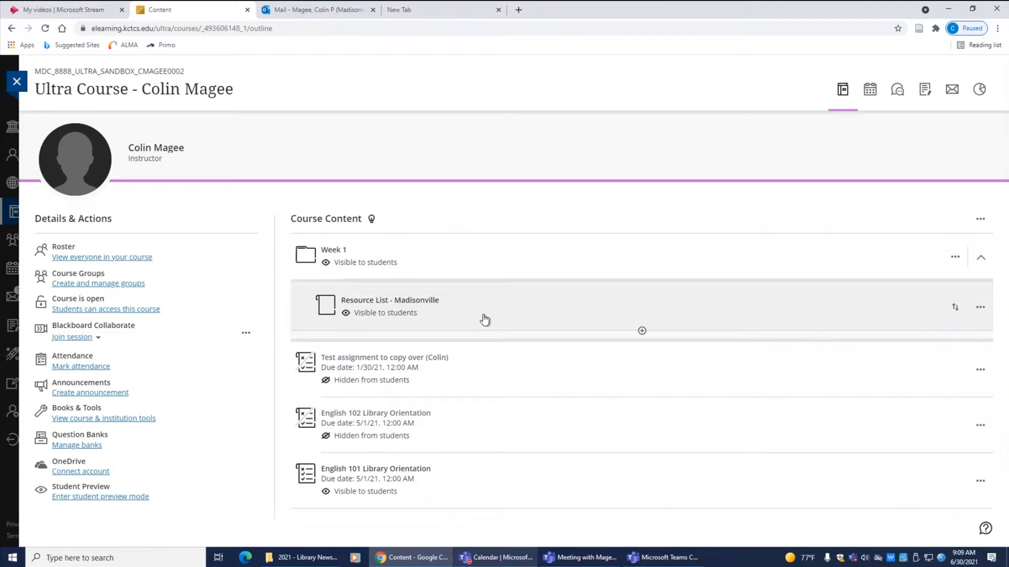
left_click(418, 305)
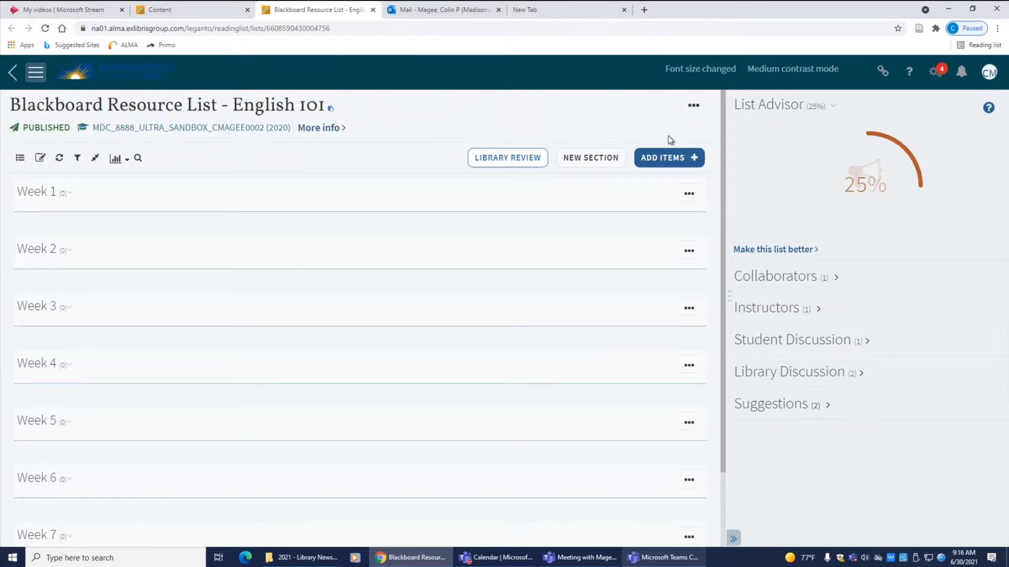
Open a library search for new list items and search for cars that drive themselves
left_click(676, 163)
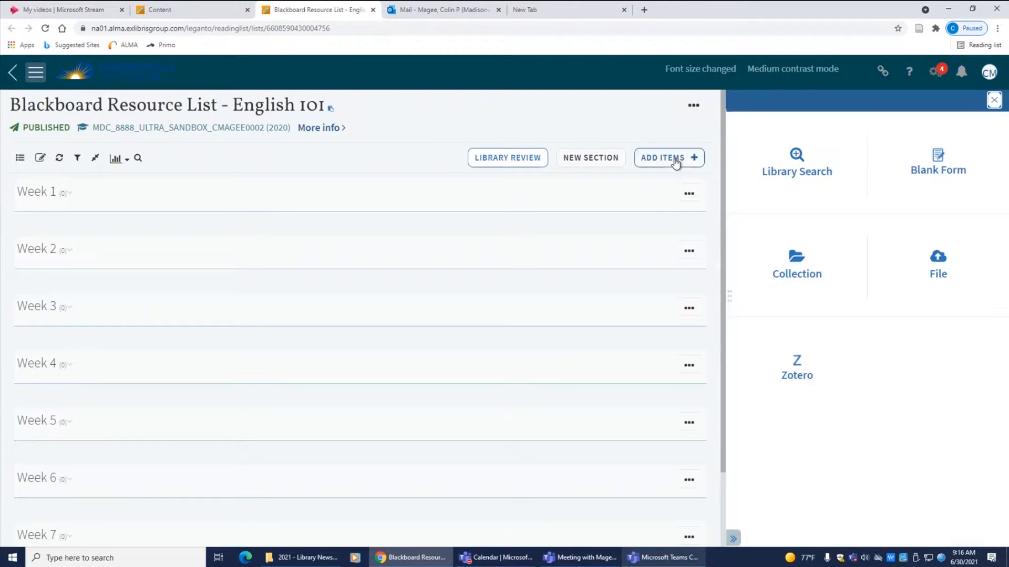
left_click(802, 167)
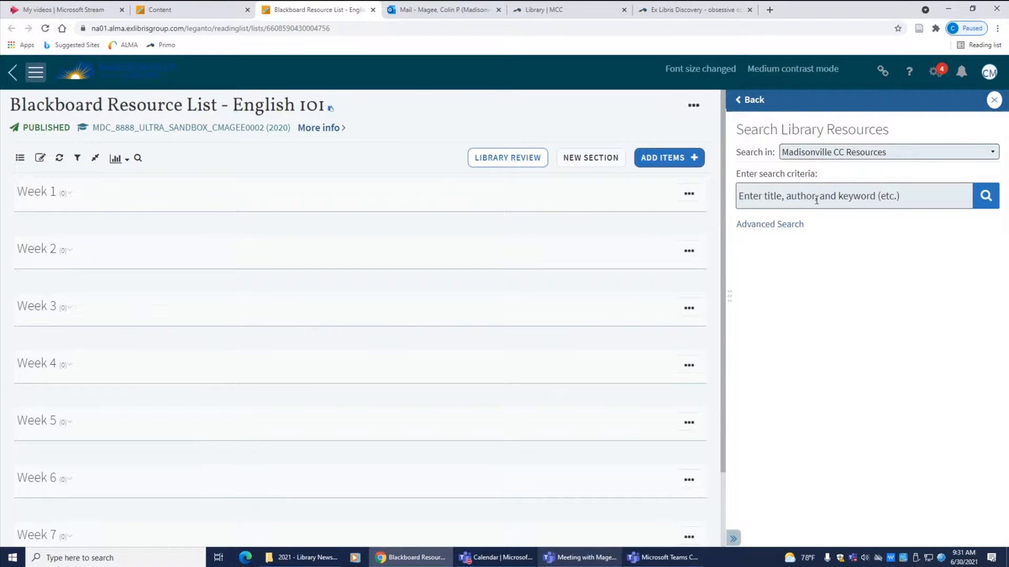
left_click(817, 200)
type("cars that driv")
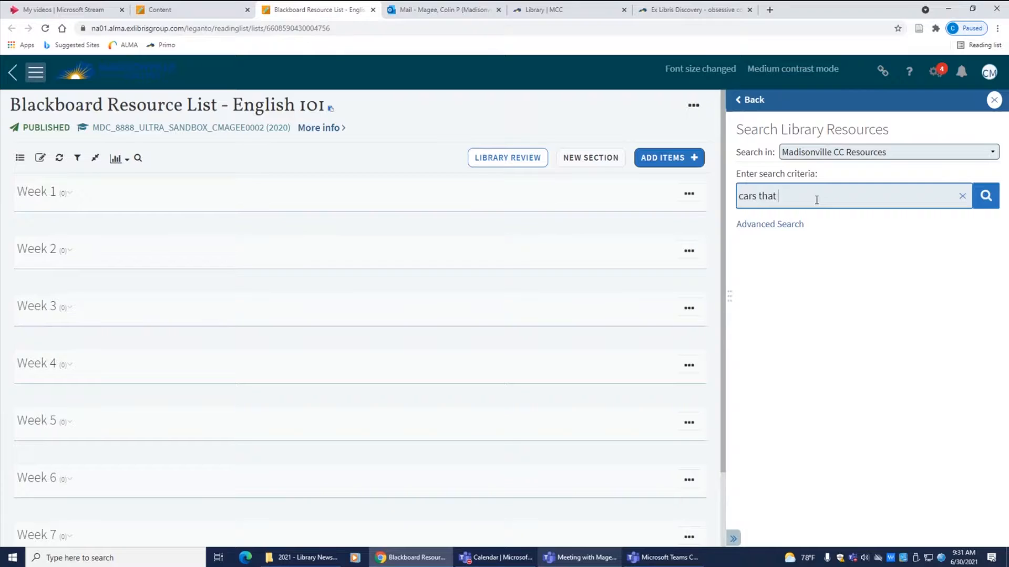
type("e themselves")
key("Return")
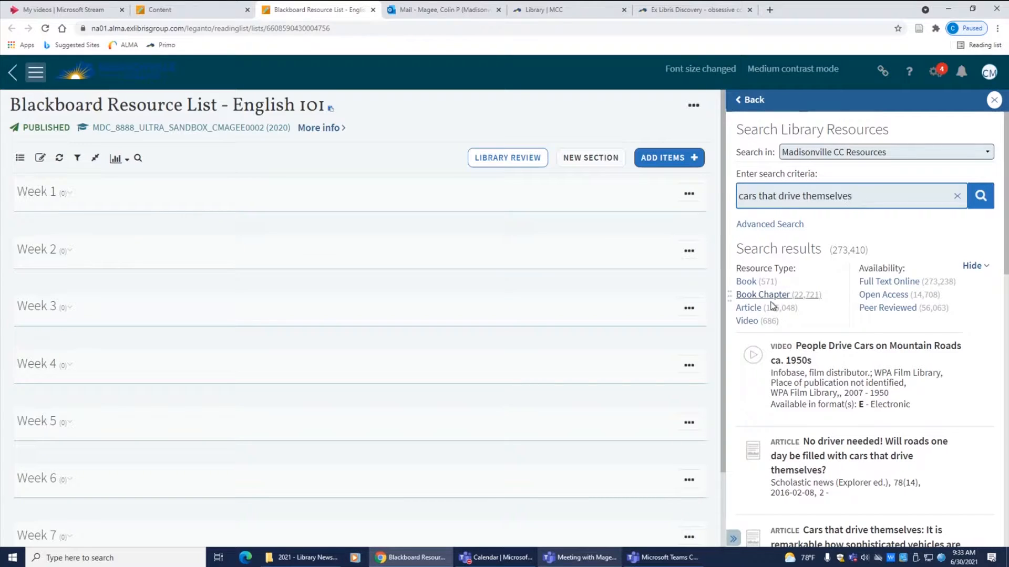
Filter results to articles, drag the 'No driver needed!' article into Week 1, and view it online
left_click(751, 309)
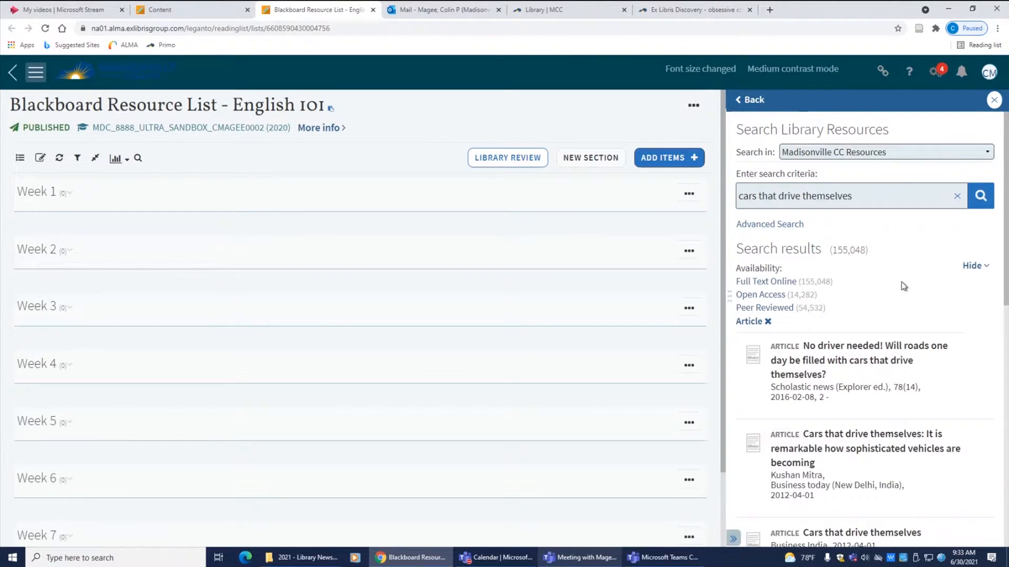
scroll(901, 284, "down", 2)
scroll(900, 282, "down", 1)
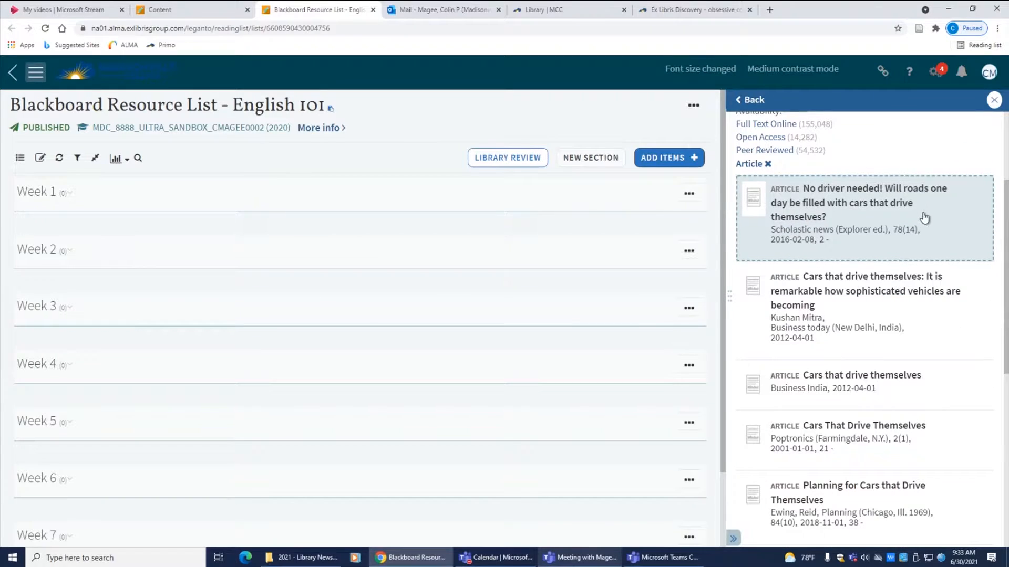
left_click_drag(919, 218, 288, 221)
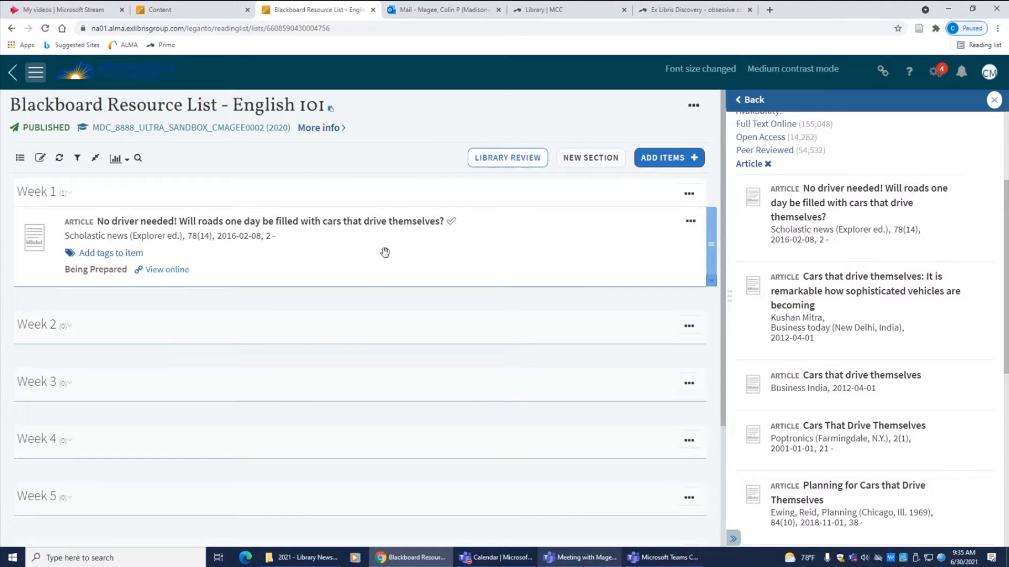
left_click(164, 274)
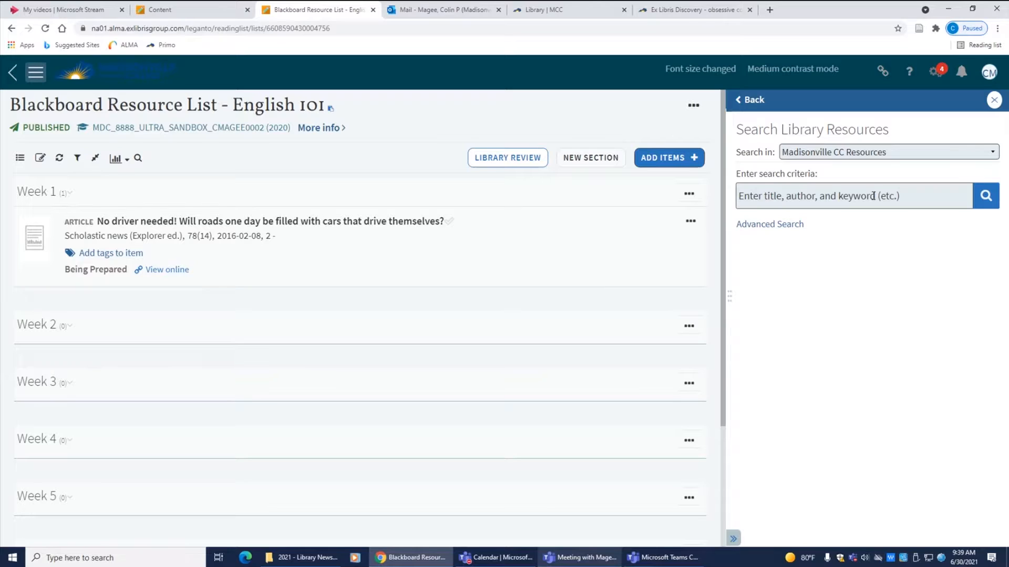
Run a new library search for obsessive compulsive disorder
left_click(873, 195)
type("obse")
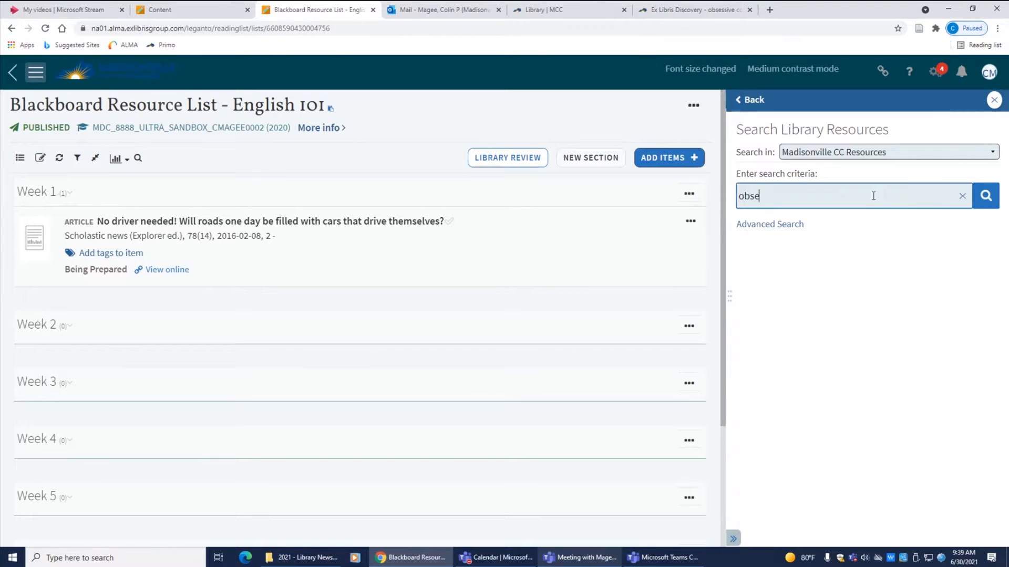
type("ssive compulsive disorder")
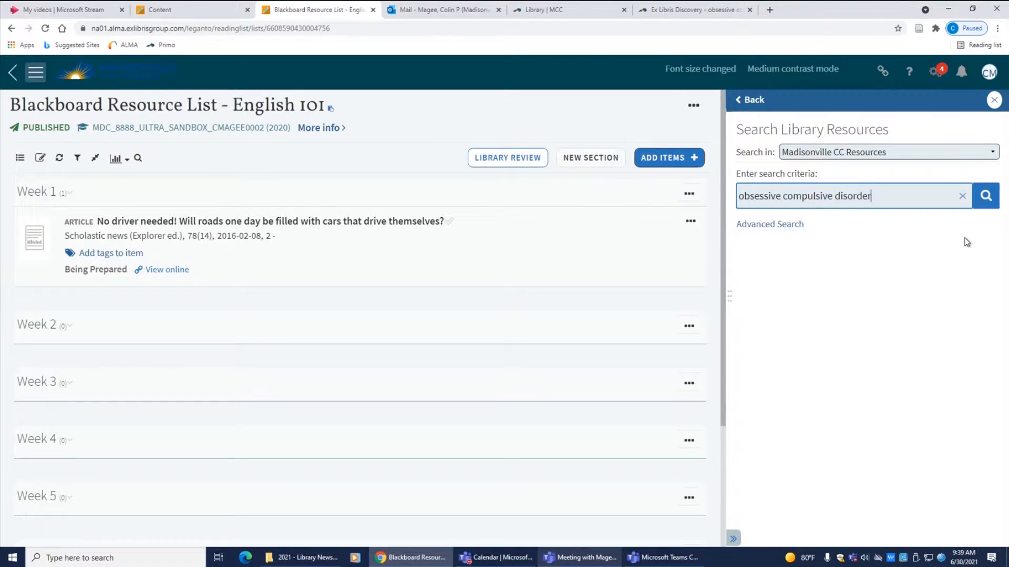
left_click(985, 197)
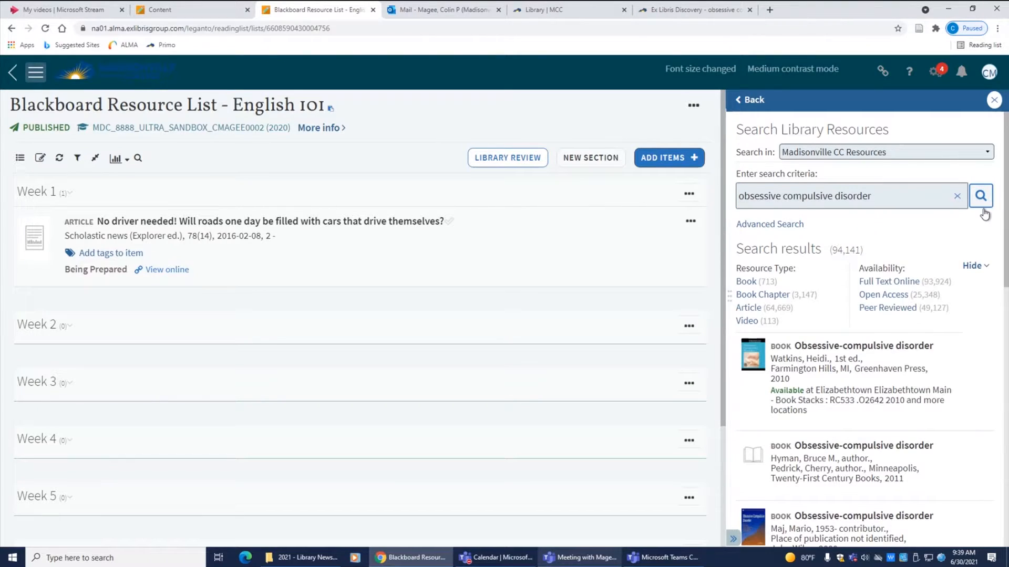
Filter results to videos, drag the 'Obsessive Compulsive Disorder.' video into Week 1, and view it online
left_click(746, 322)
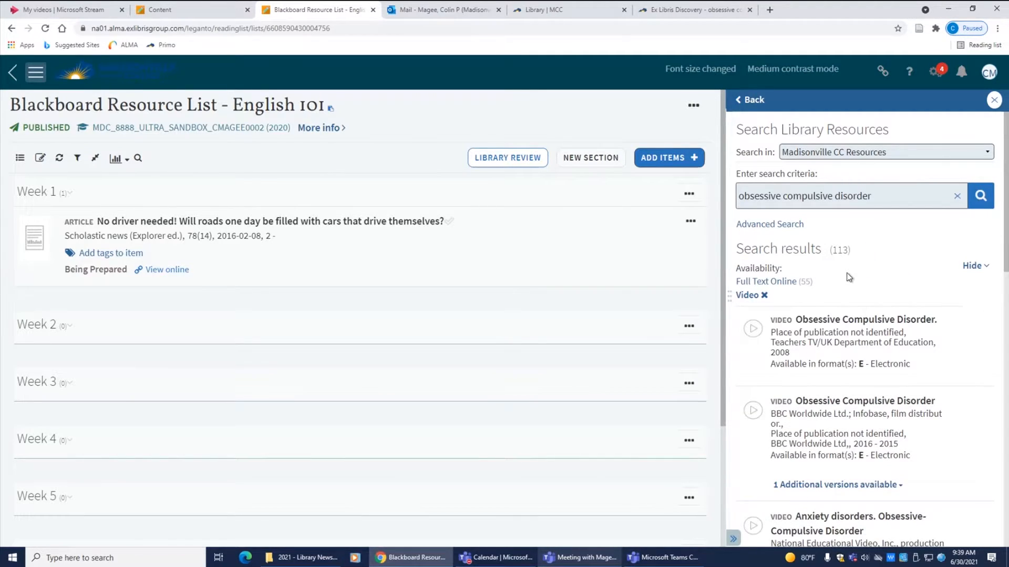
scroll(849, 277, "down", 1)
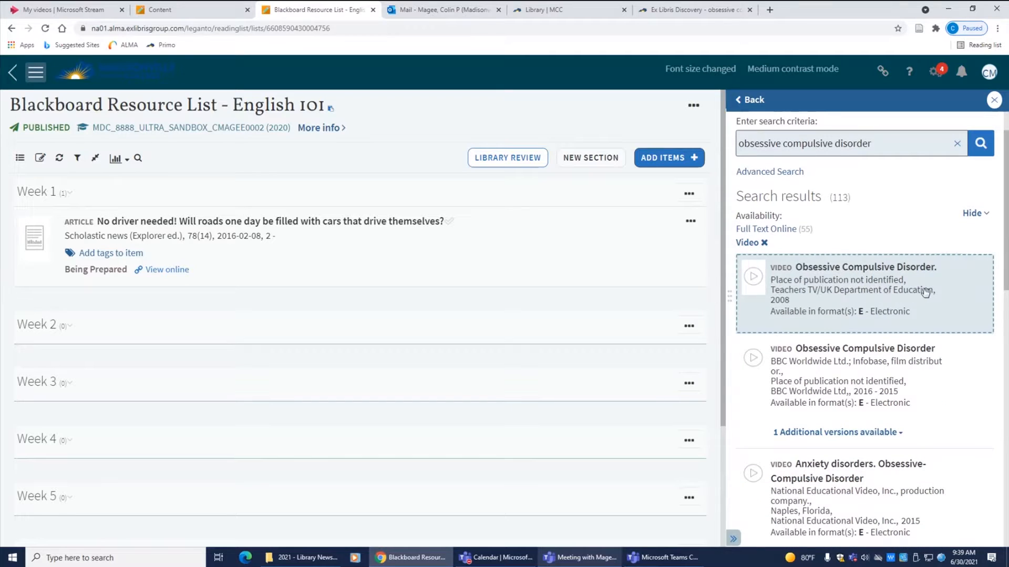
left_click_drag(922, 294, 216, 315)
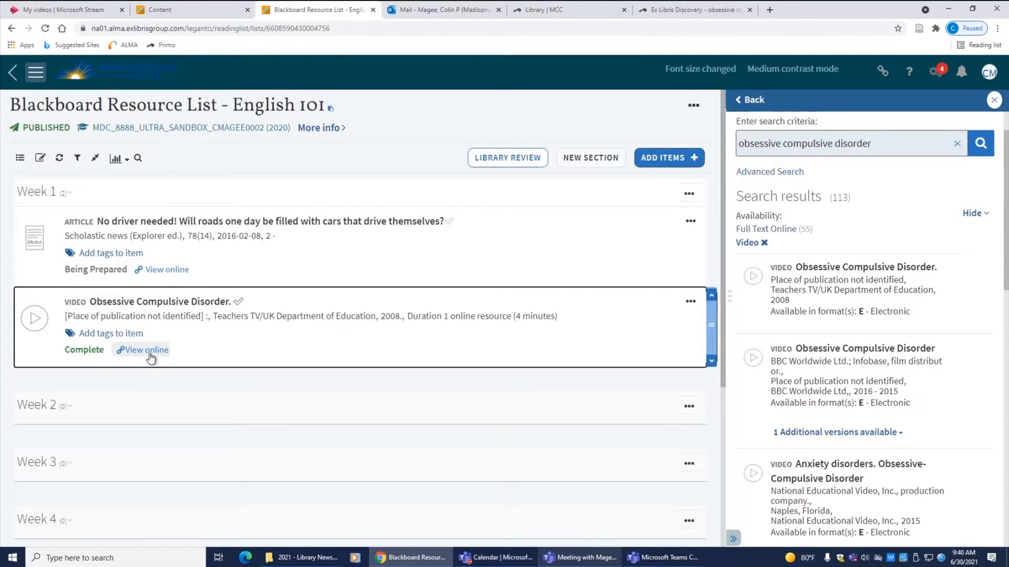
left_click(143, 358)
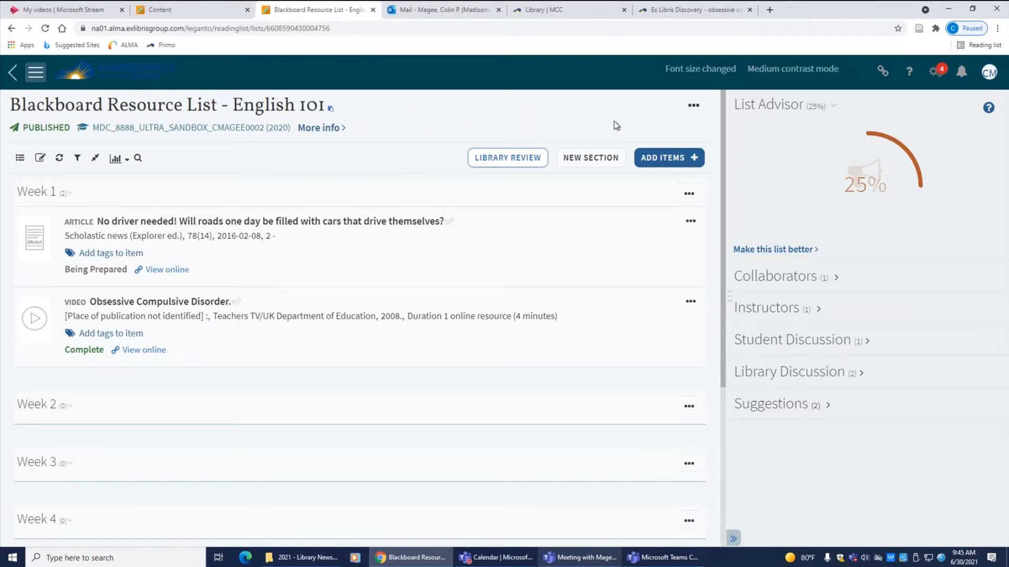
Upload the 'henry david thoreau' PDF from the desktop into Week 1 of the list, then download it from the list
left_click(676, 159)
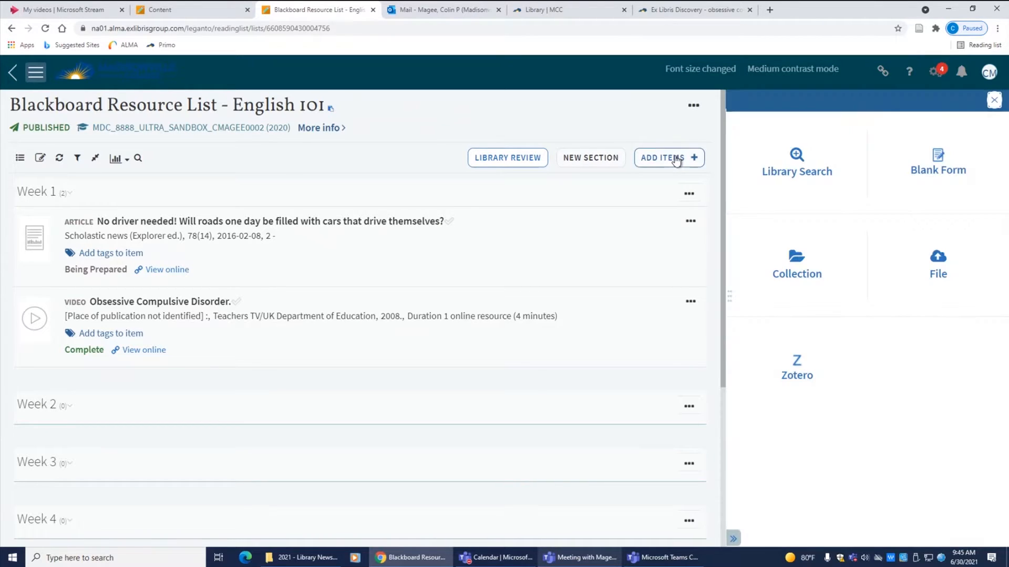
left_click(939, 271)
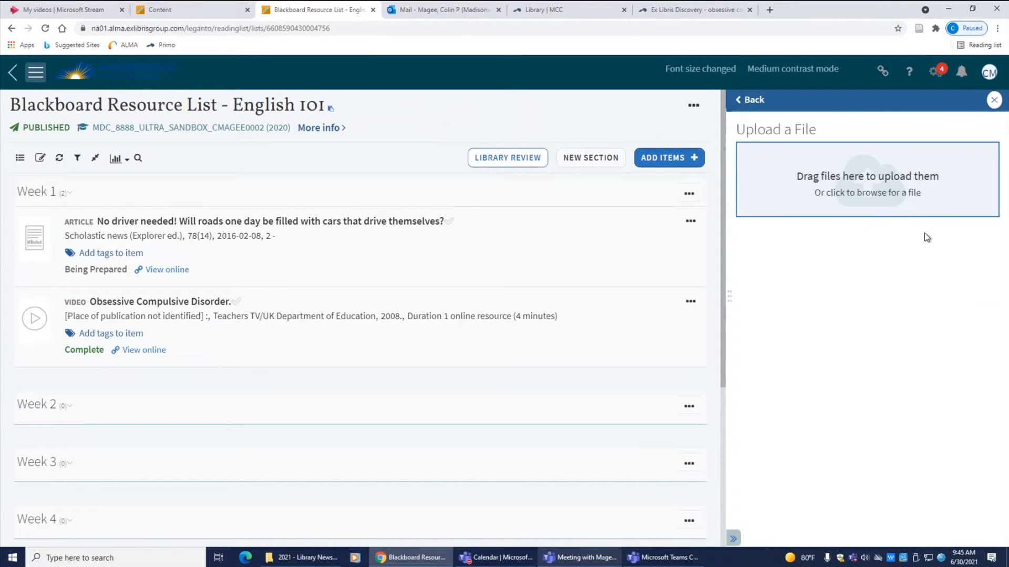
left_click(883, 179)
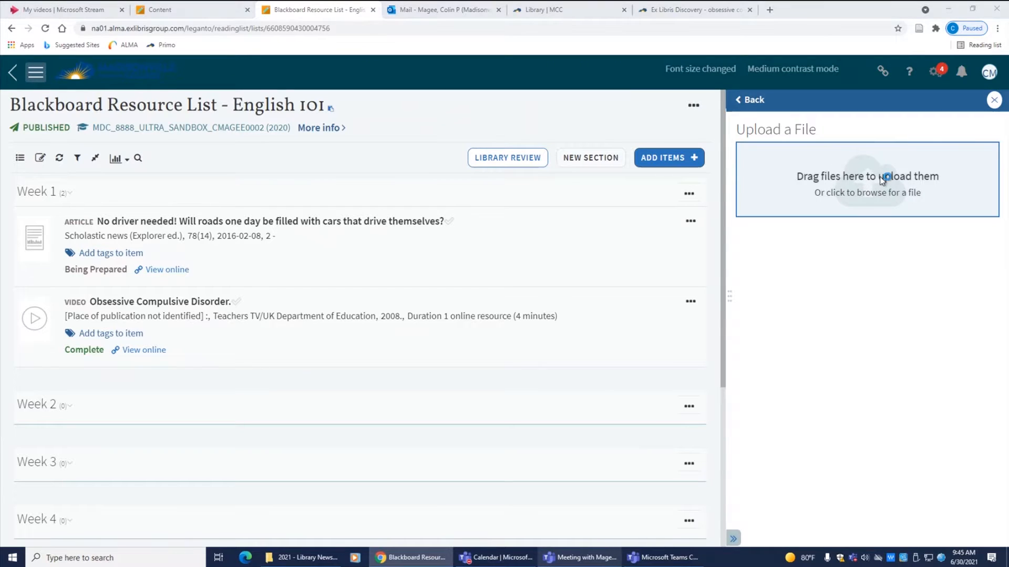
scroll(258, 214, "down", 3)
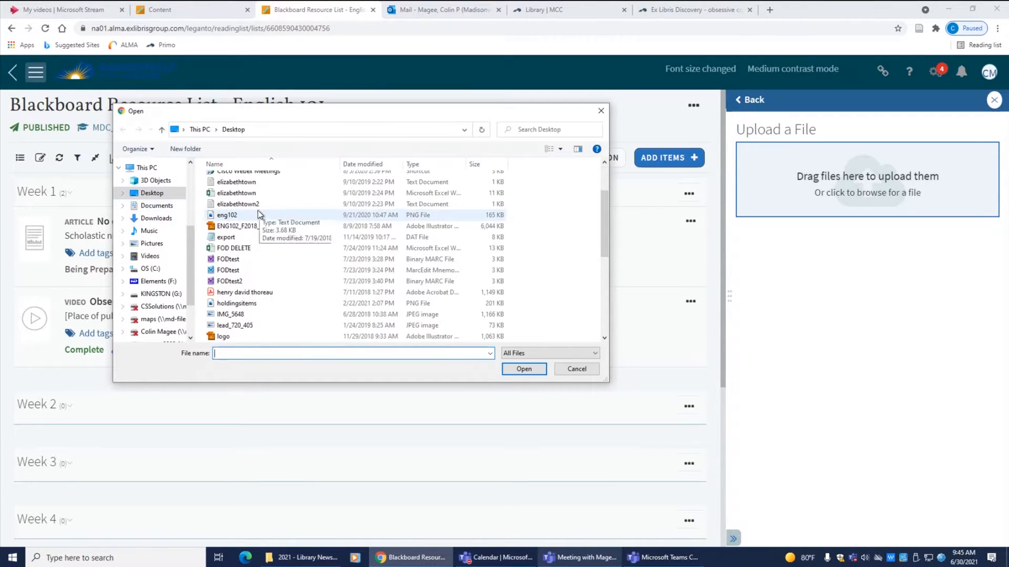
scroll(259, 214, "down", 1)
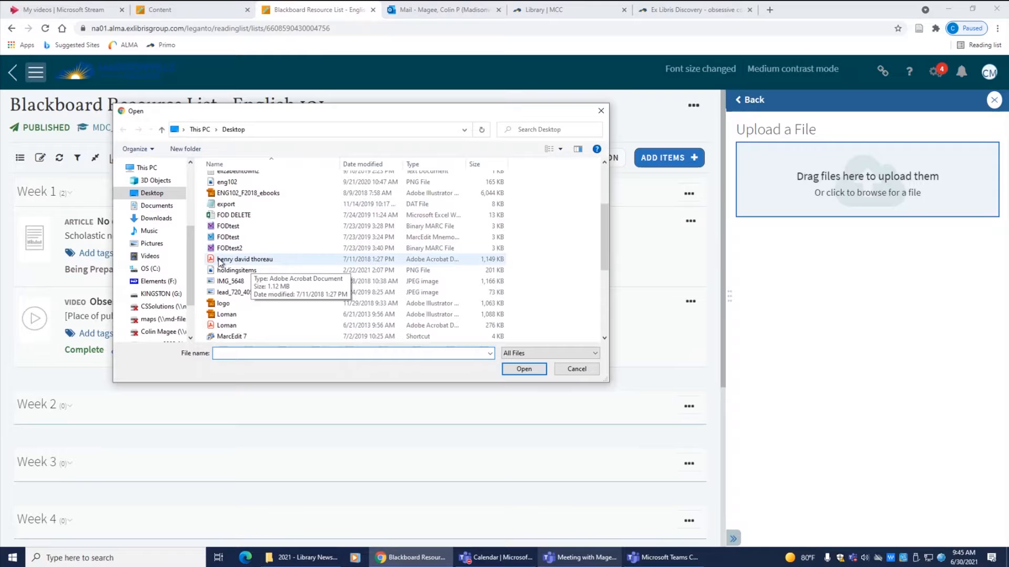
double_click(237, 260)
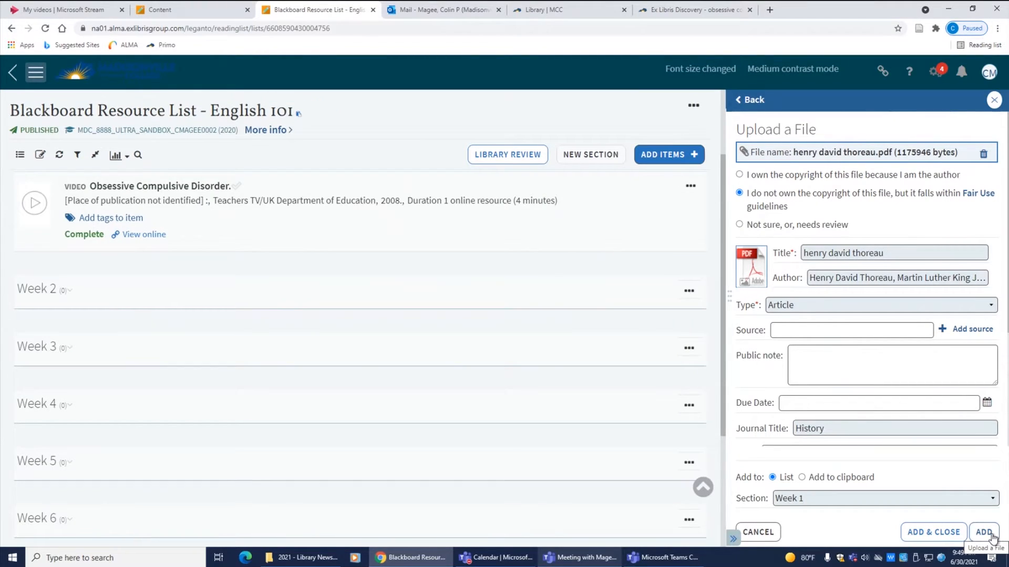
left_click(992, 535)
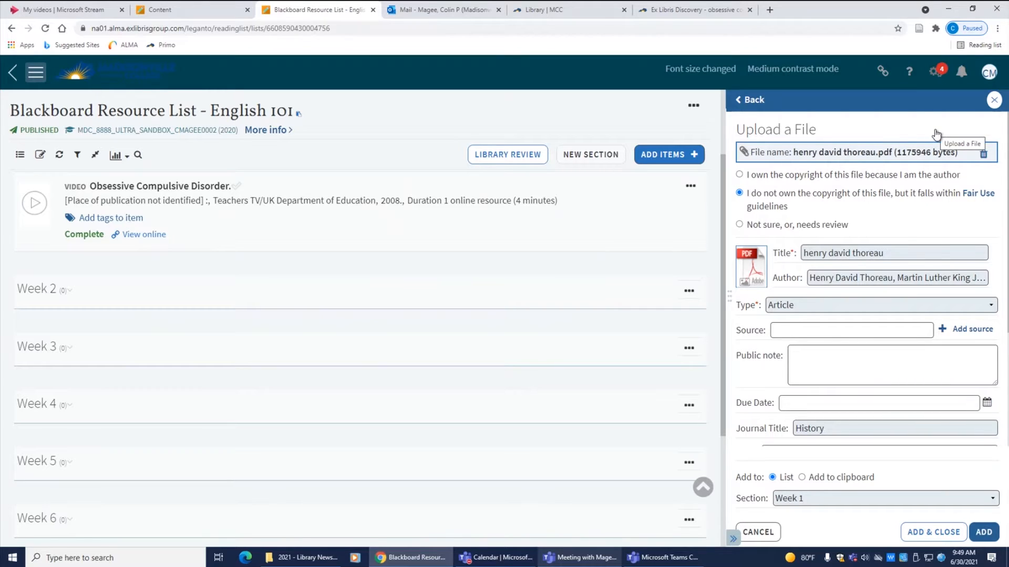
left_click(985, 532)
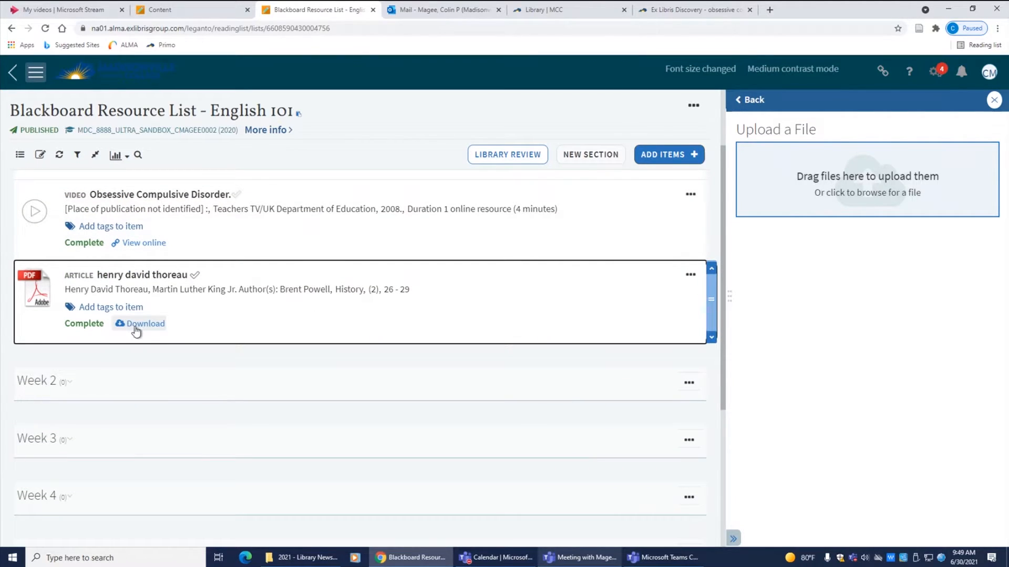
left_click(142, 327)
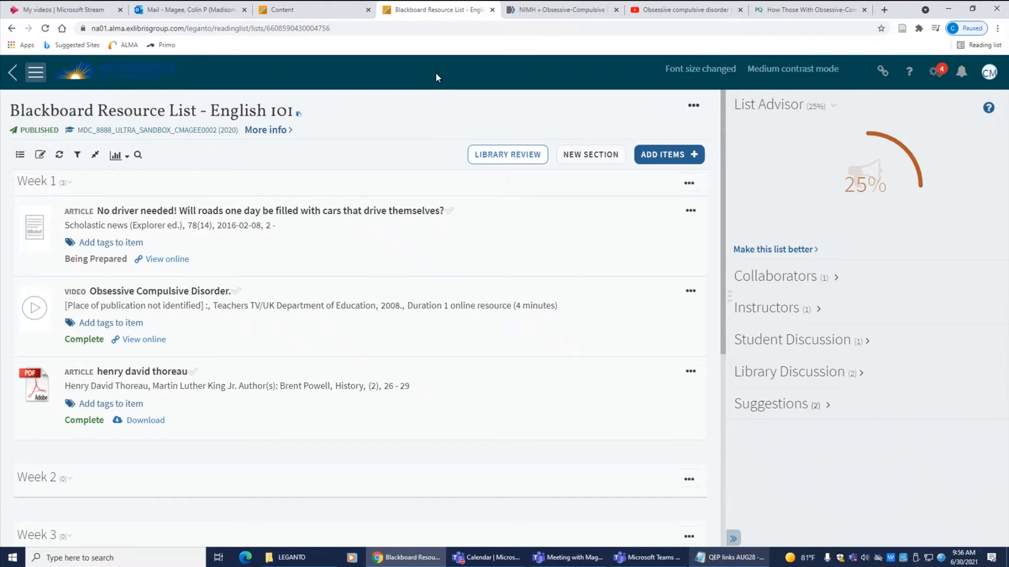
Install the Cite It! bookmarklet by placing its button on the browser's bookmarks bar
left_click(989, 73)
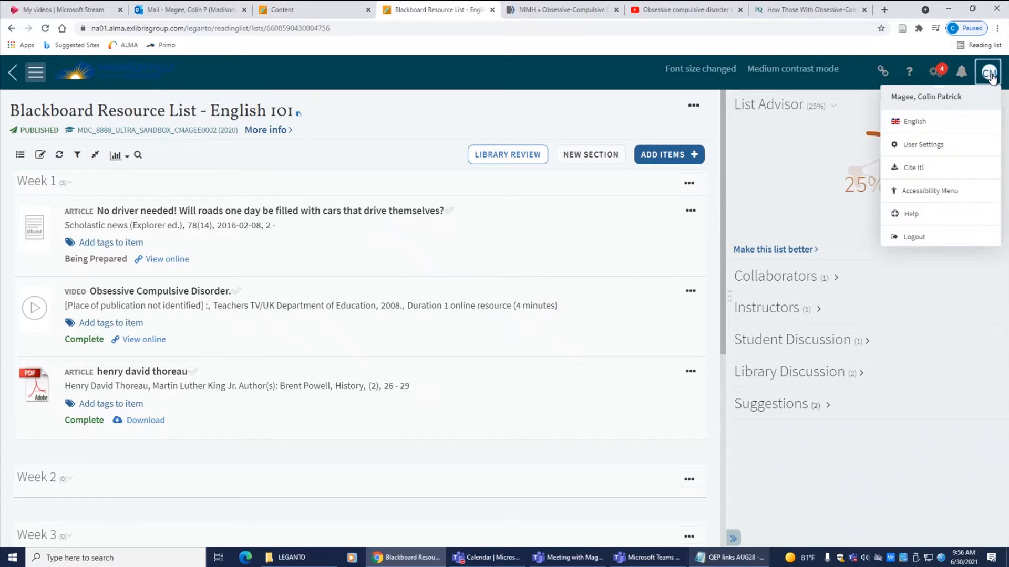
left_click(907, 166)
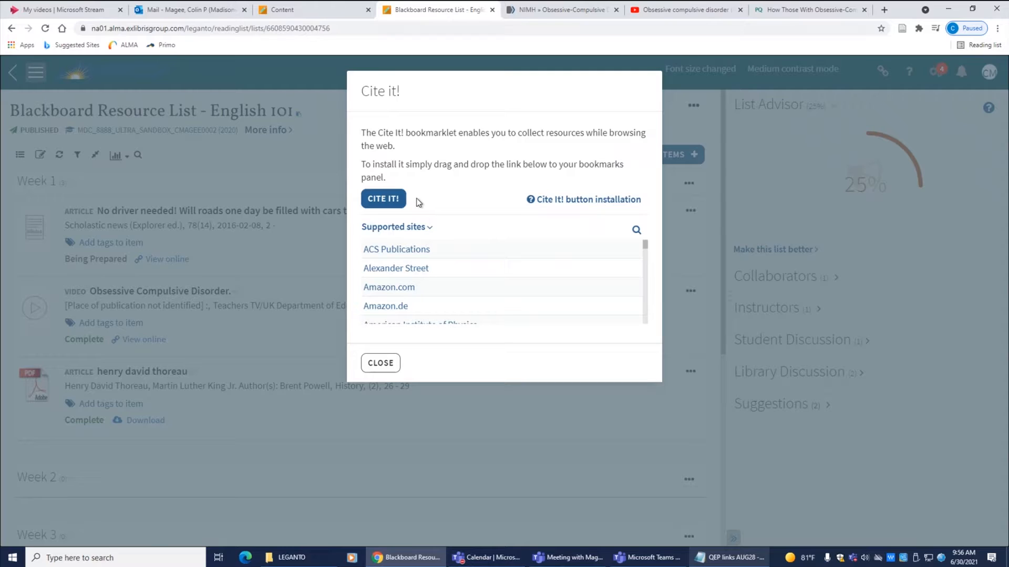
left_click_drag(391, 204, 242, 42)
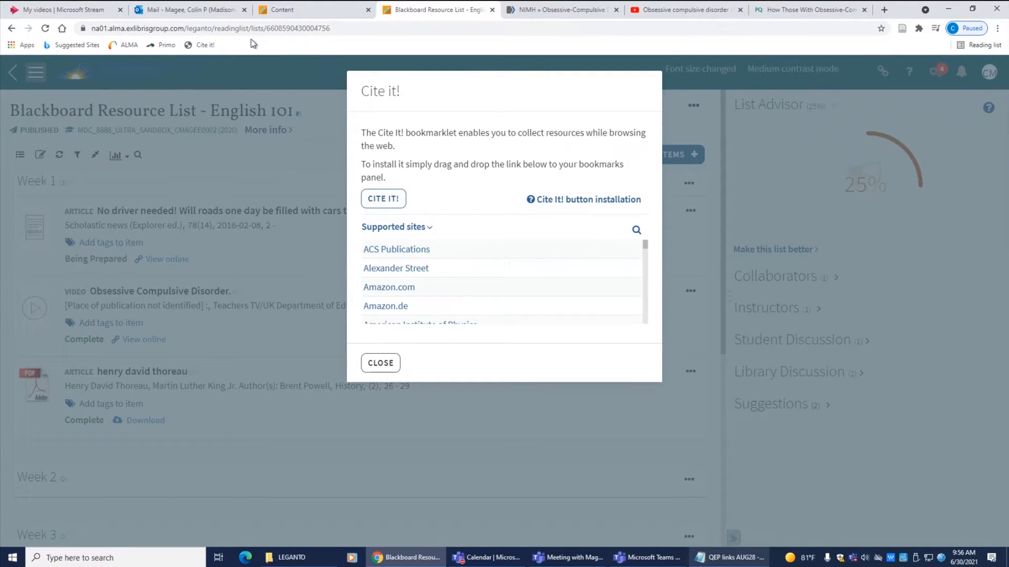
left_click(377, 359)
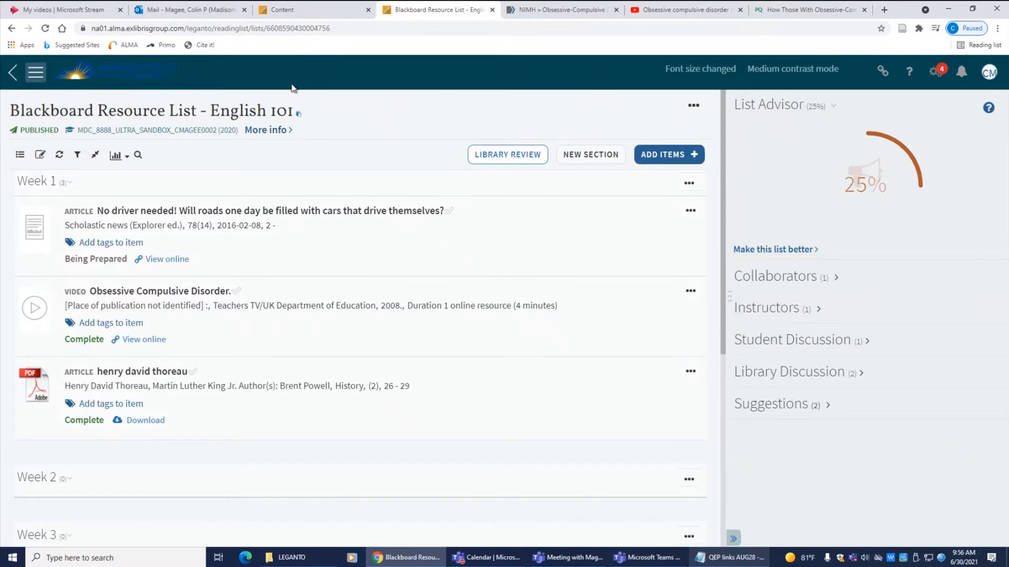
Add the NIMH Obsessive-Compulsive Disorder web page to Week 1 as a Website using Cite It!, then view it online
left_click(560, 10)
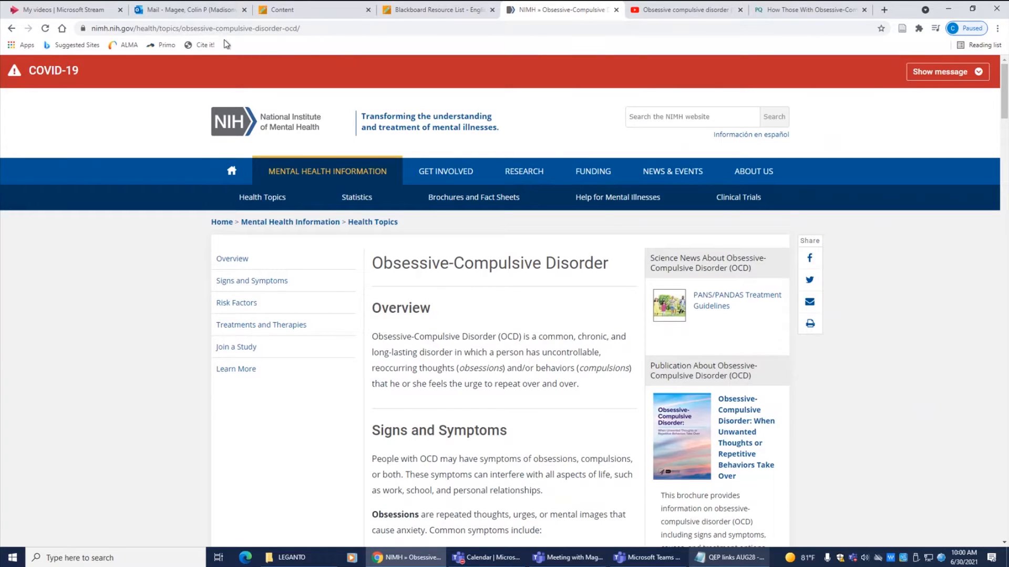
left_click(198, 46)
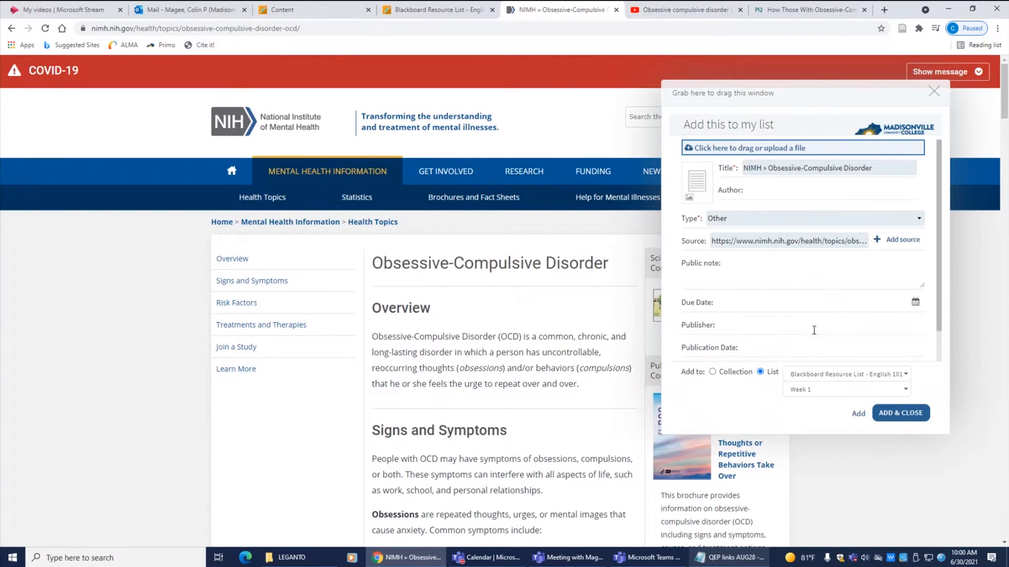
left_click(767, 219)
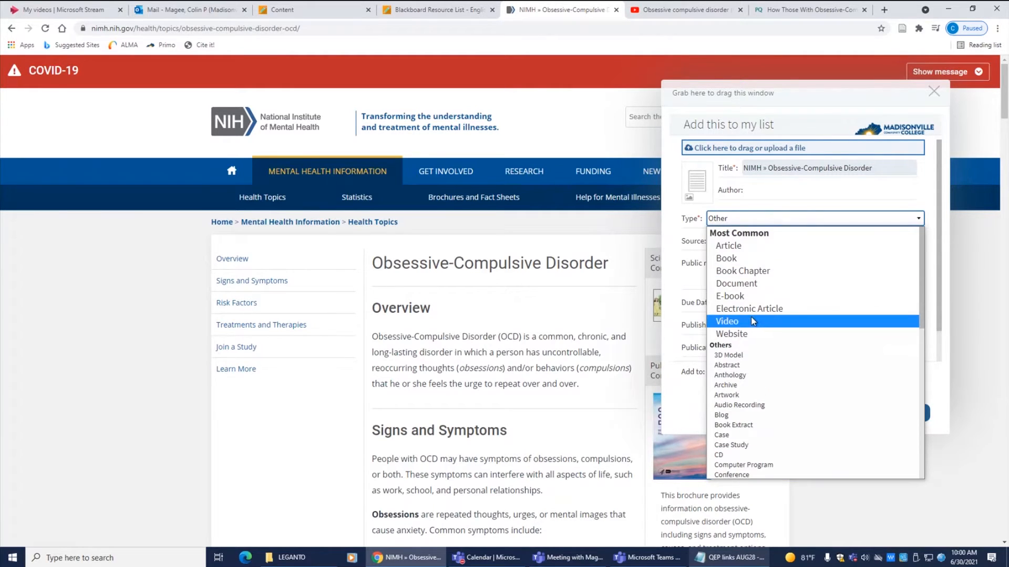
left_click(751, 334)
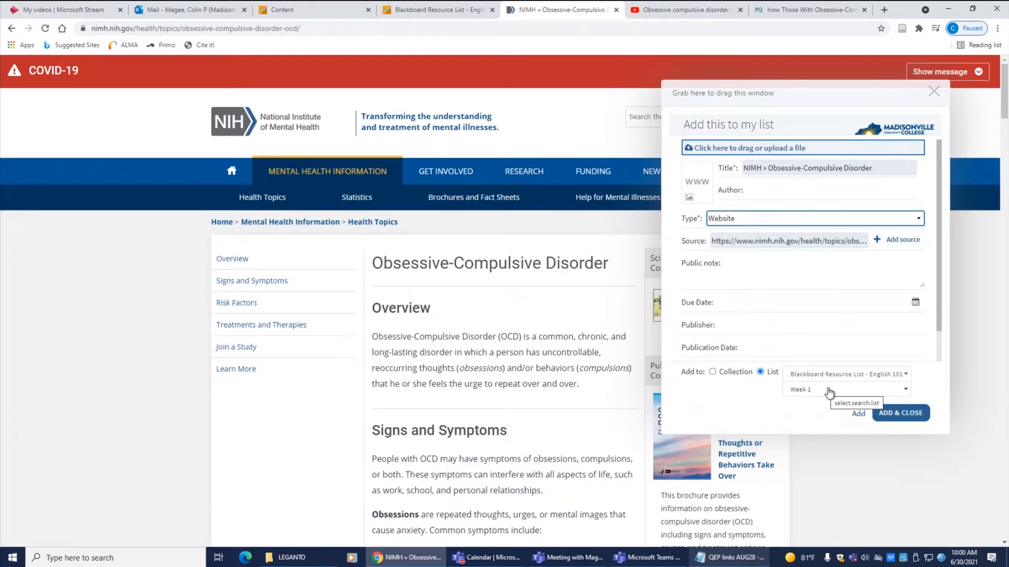
left_click(899, 415)
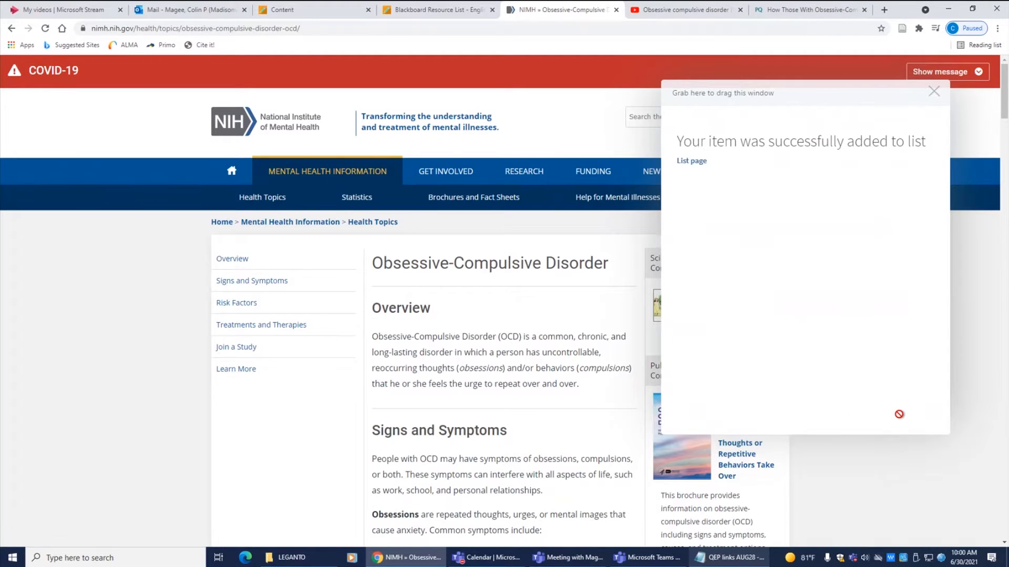
left_click(541, 9)
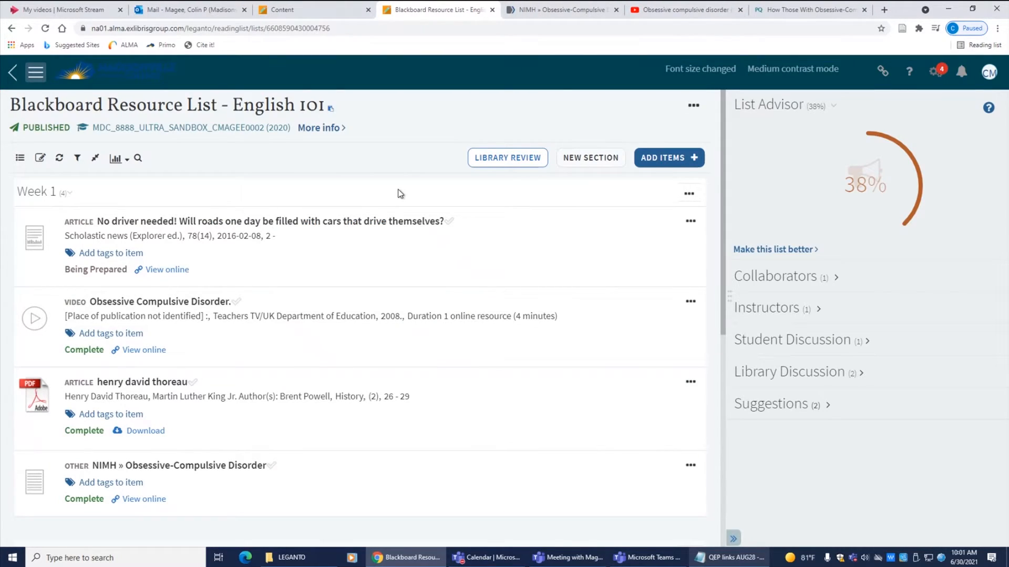
left_click(143, 504)
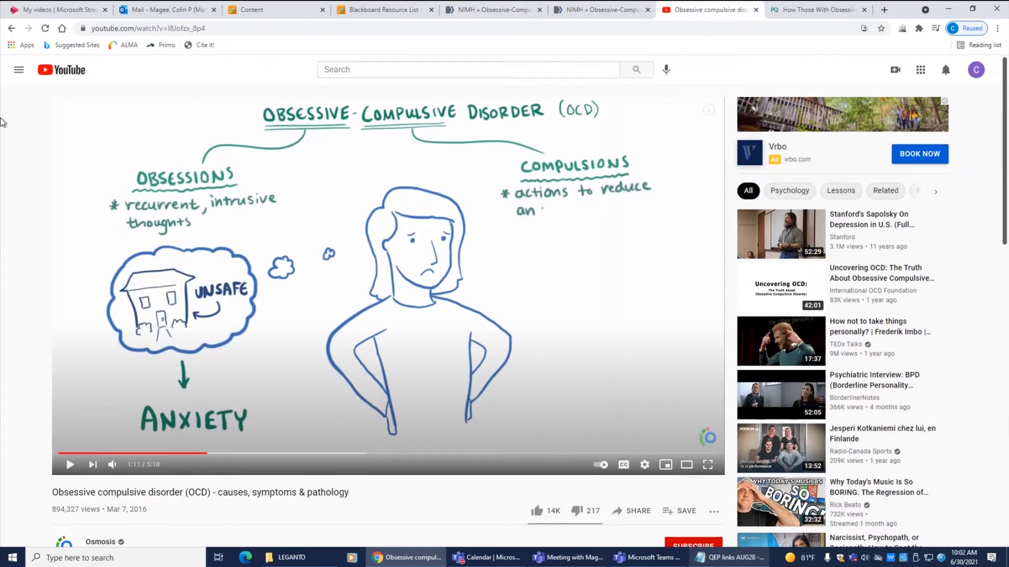
Add the YouTube 'Obsessive compulsive disorder (OCD)' video to Week 1 of the list using Cite It!
left_click(706, 10)
left_click(200, 48)
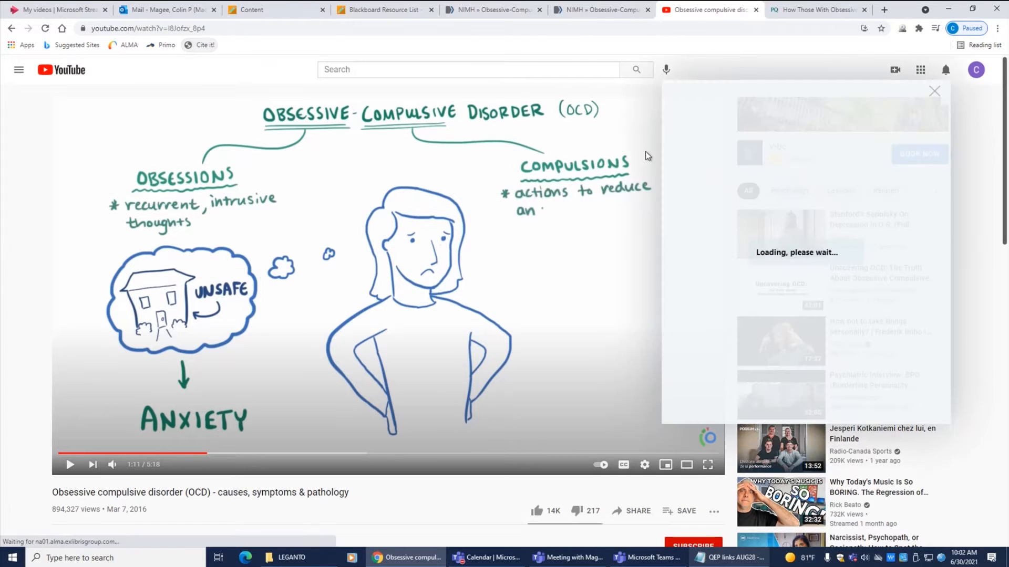
scroll(913, 267, "down", 1)
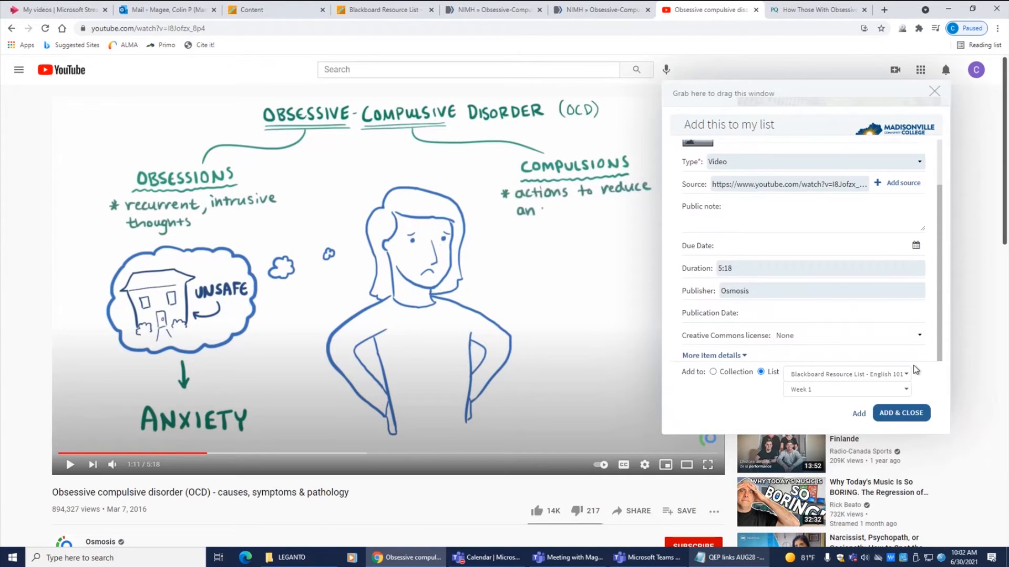
left_click(907, 415)
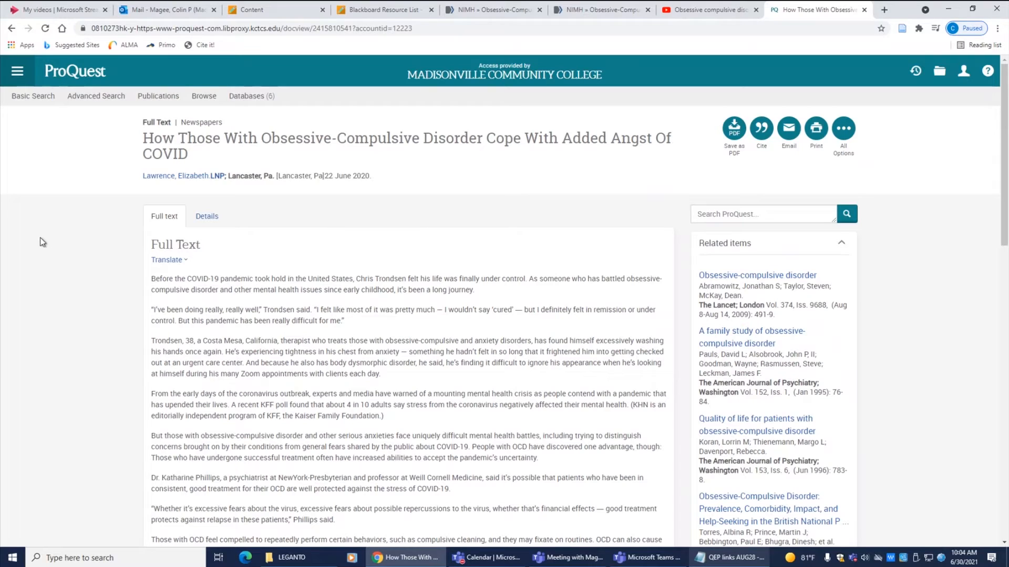
Add the ProQuest OCD and COVID newspaper article to Week 1 with Cite It!, setting its type to Article
left_click(202, 45)
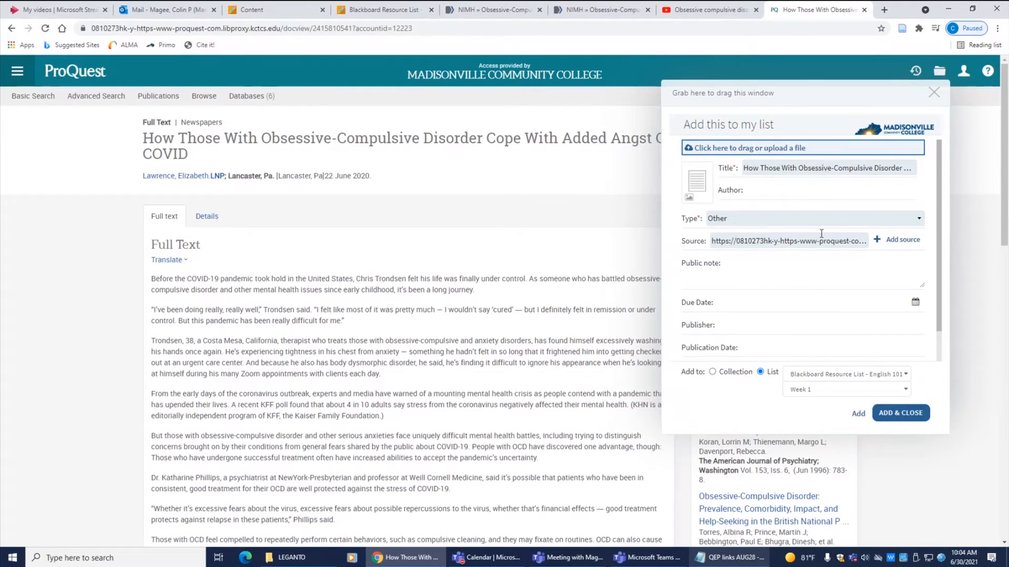
left_click(783, 221)
scroll(782, 263, "up", 10)
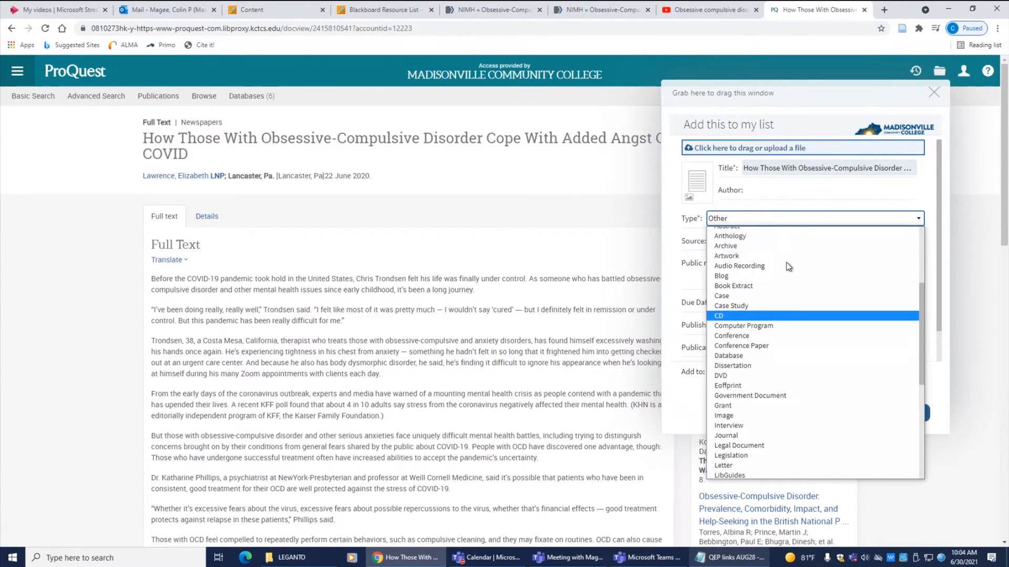
left_click(769, 244)
left_click(723, 395)
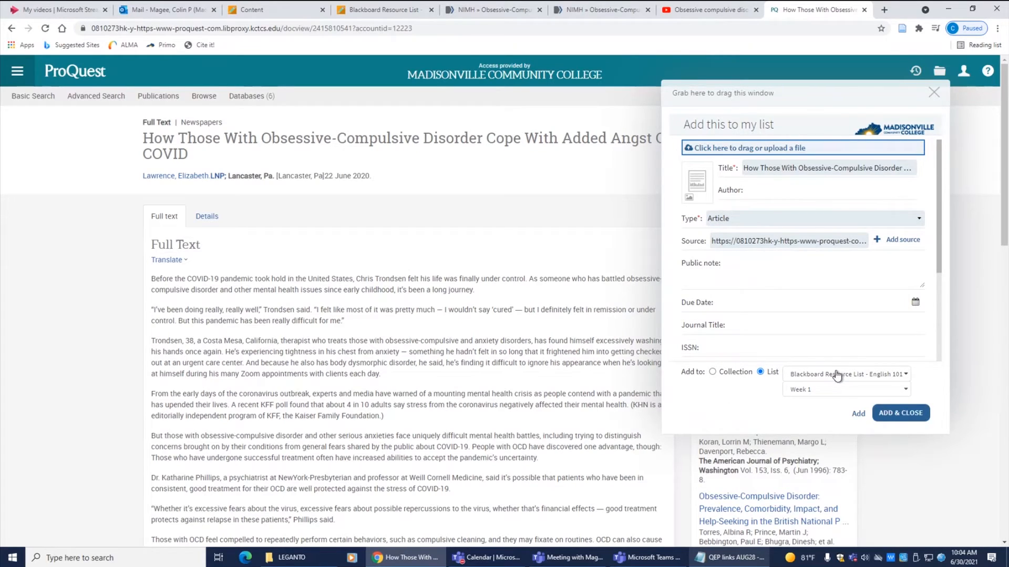
left_click(890, 414)
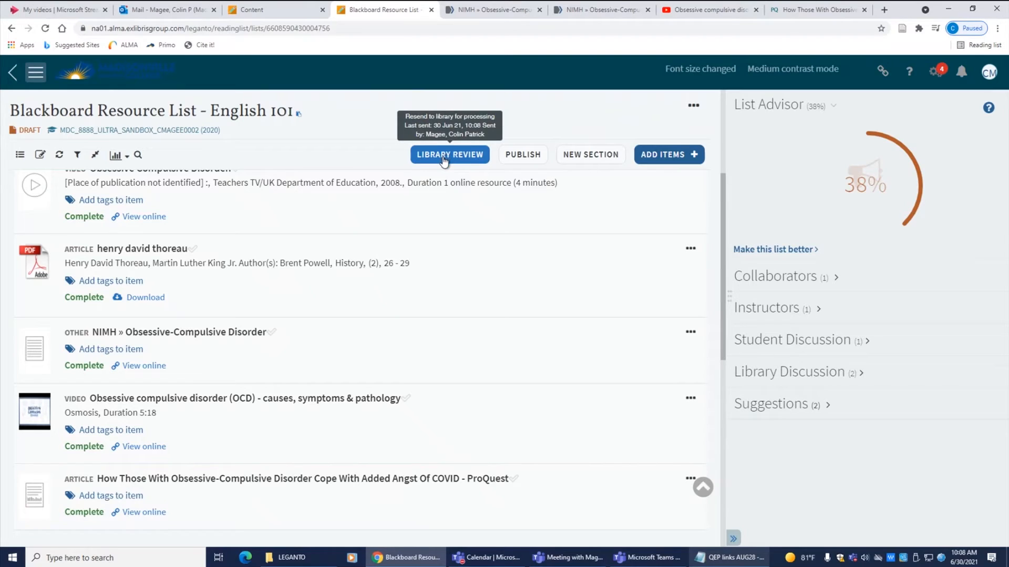
Resend the list for library review and publish it to course students
left_click(444, 158)
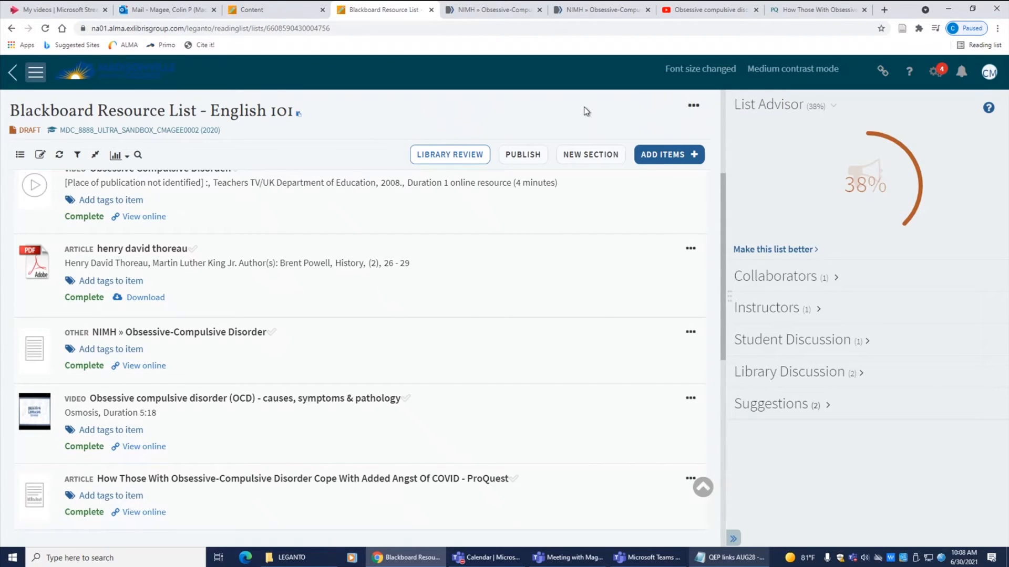
left_click(527, 157)
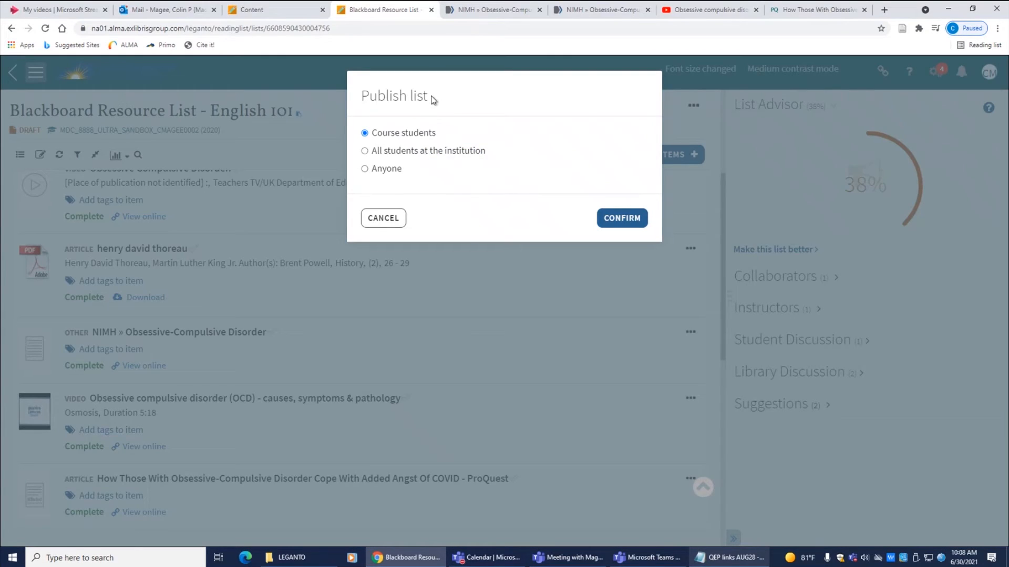
left_click(616, 219)
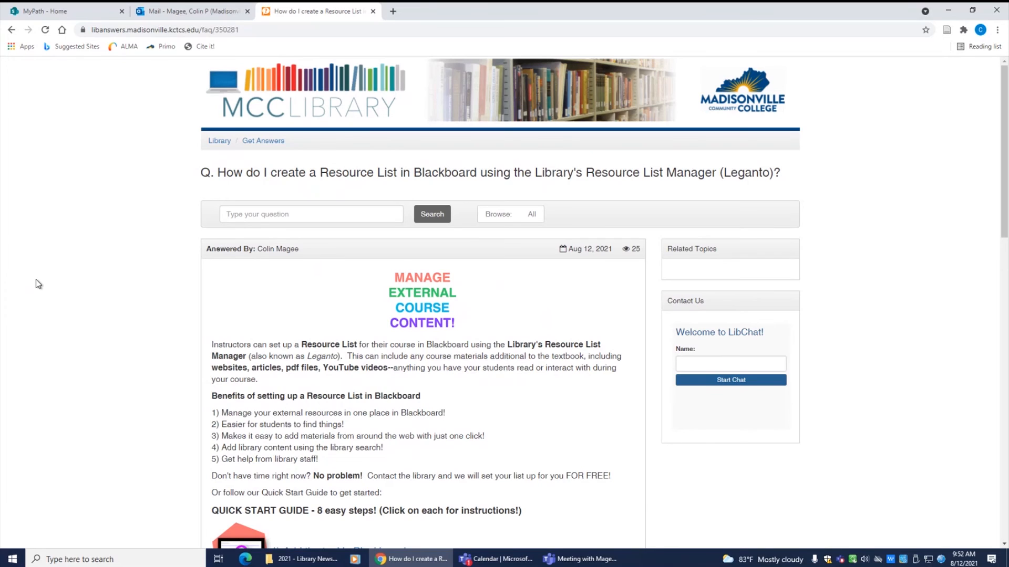
Scroll through the library FAQ's Resource List quick start guide and additional help links
scroll(35, 280, "down", 3)
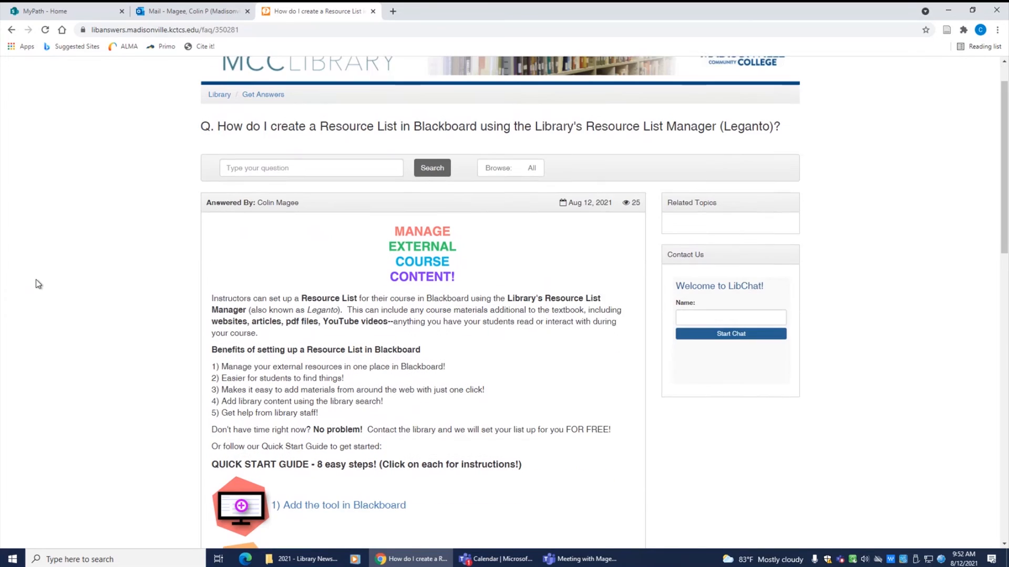
scroll(36, 280, "down", 3)
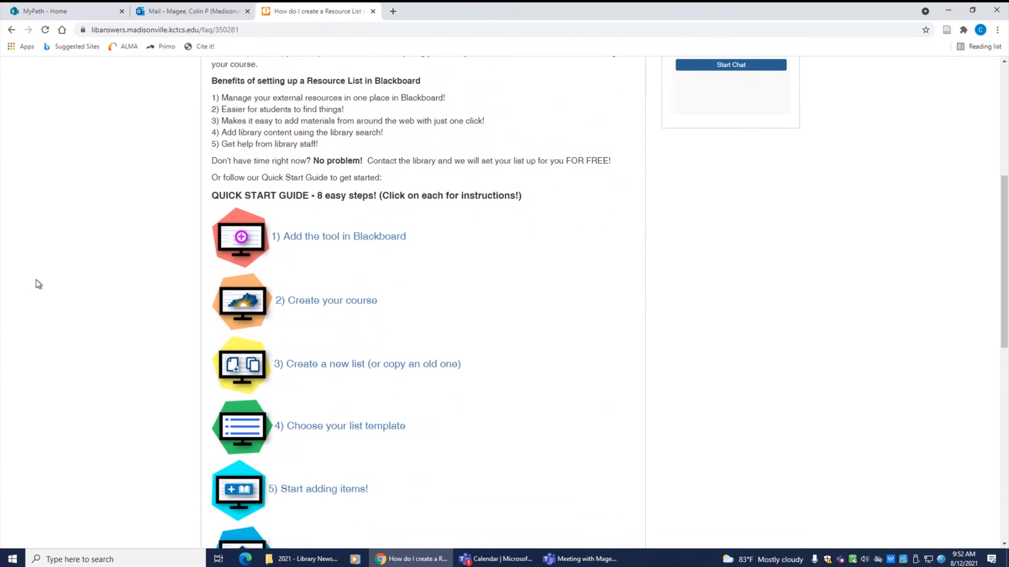
scroll(36, 280, "down", 5)
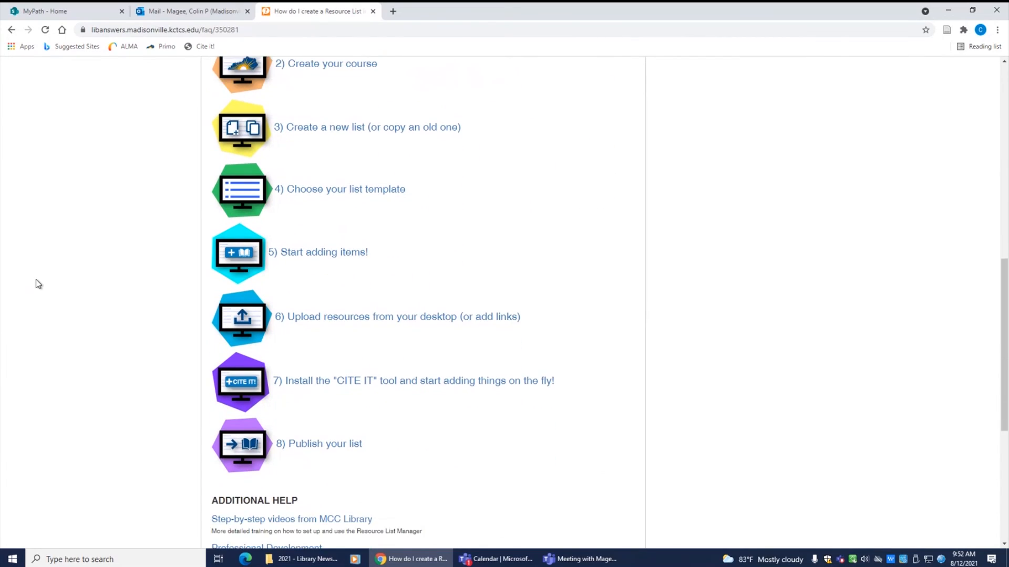
scroll(36, 280, "down", 5)
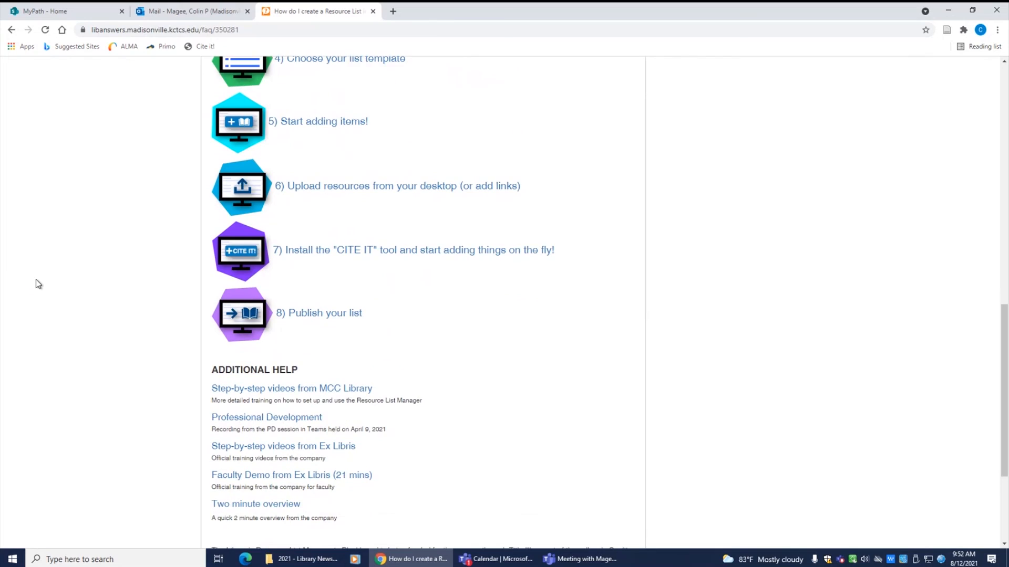
scroll(35, 279, "down", 1)
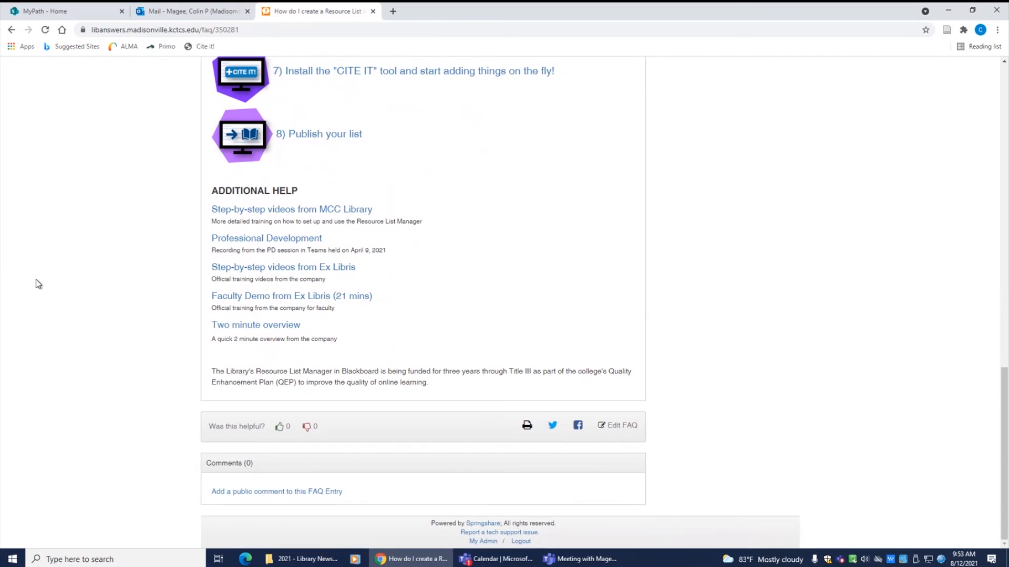